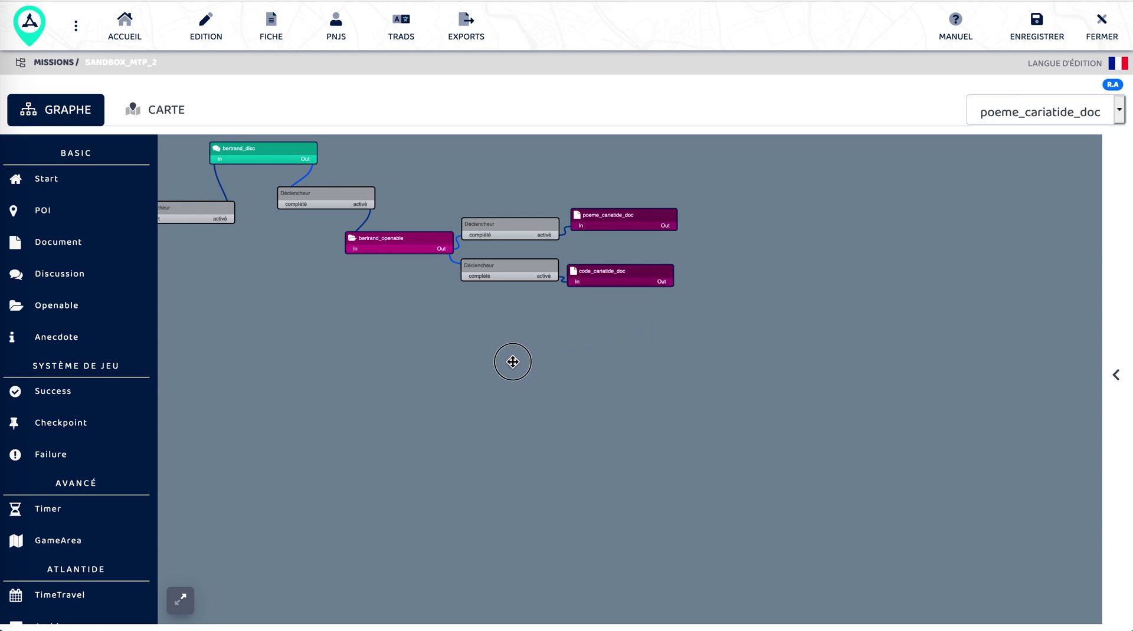
Step: Add a Document node to the empty graph area beyond the cariatide documents, give it the identifier "coffre" and save it
drag(777, 296, 520, 332)
drag(45, 246, 591, 254)
click(820, 228)
text(coffre)
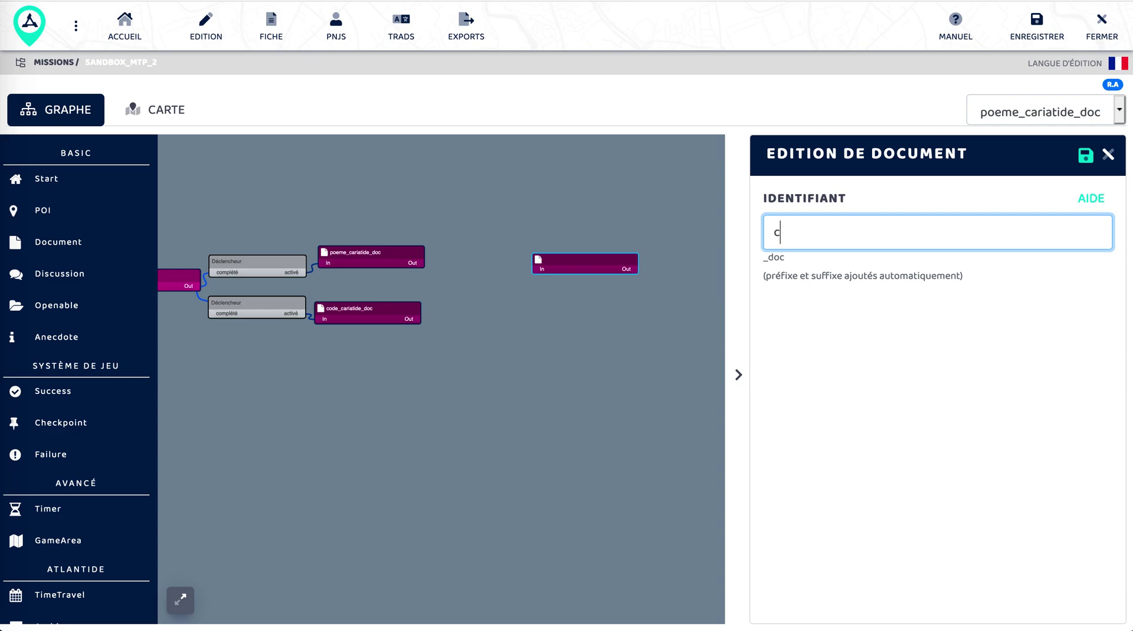
click(1086, 156)
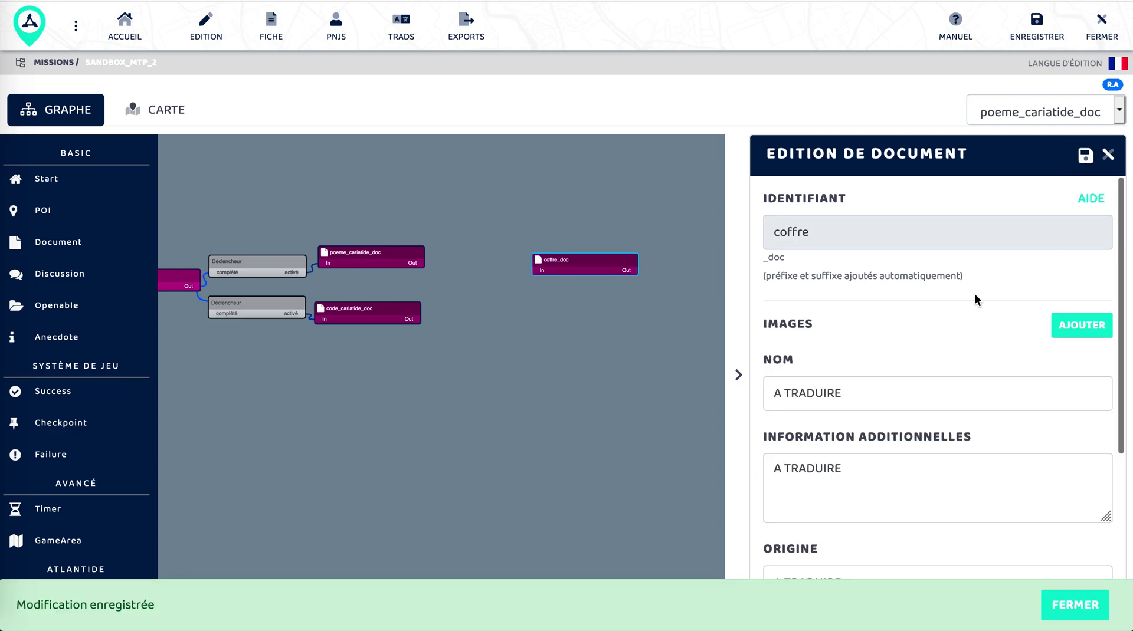
Step: Set the coffre document's name to "Coffre" and its additional information to "Un coffre en bois"
scroll(975, 293, down, 1)
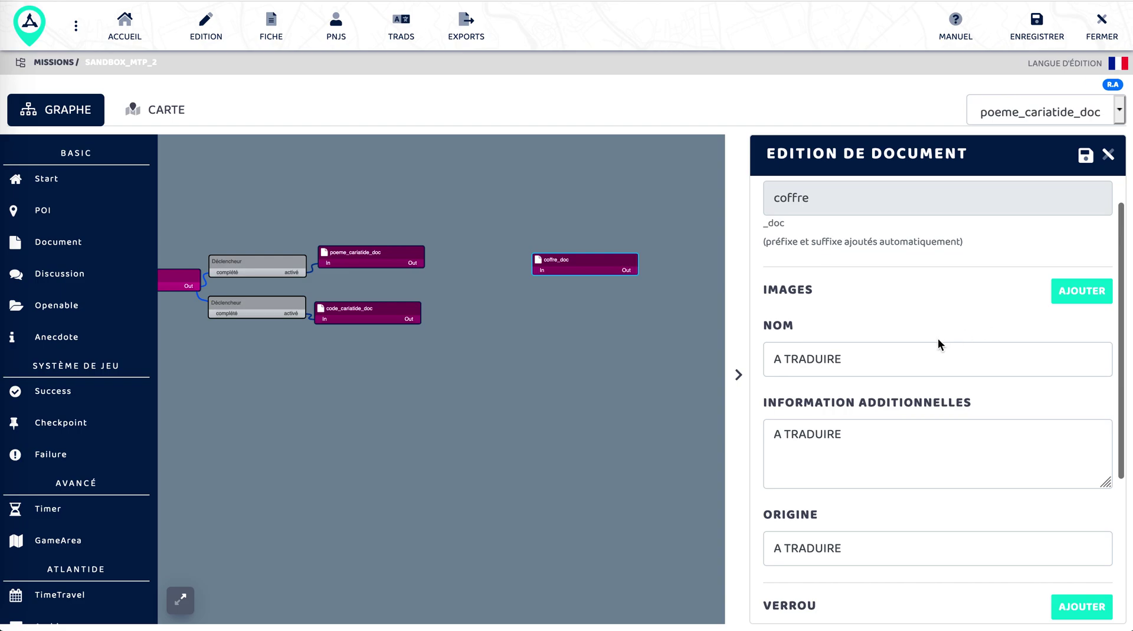
triple_click(896, 365)
text(Coffre)
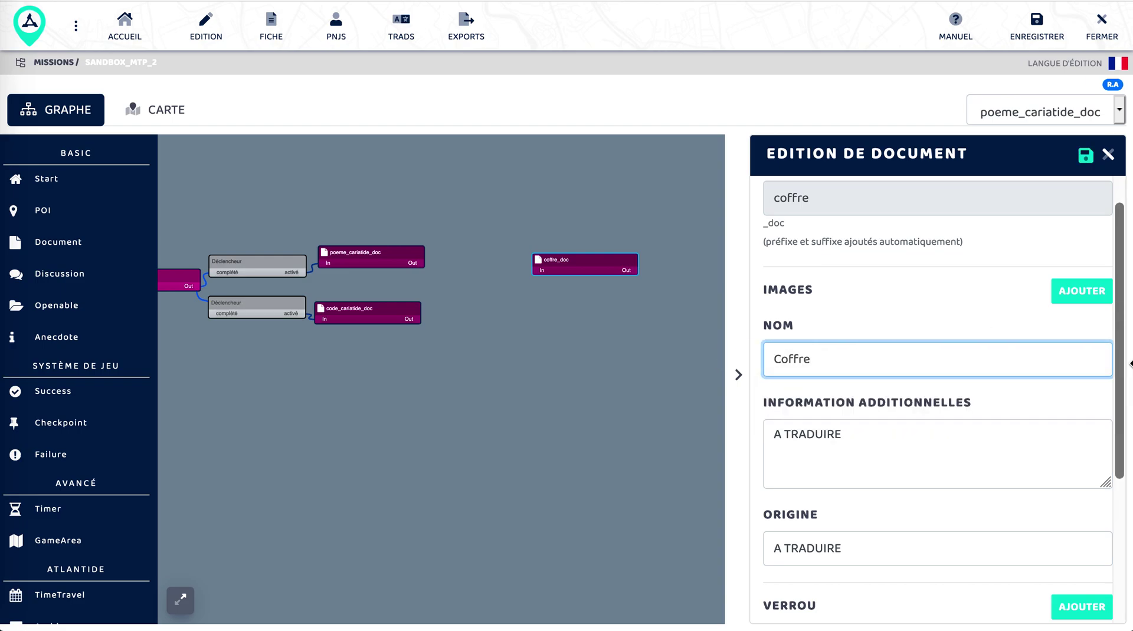
click(960, 422)
triple_click(961, 422)
text(U)
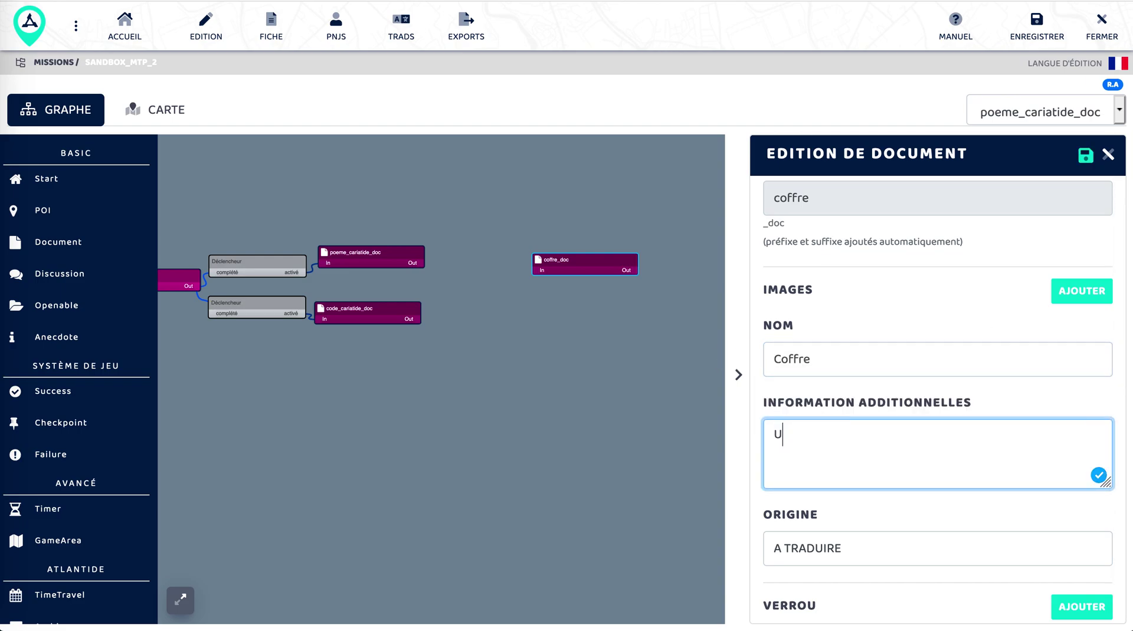
text(N coffre en bois)
key(Home)
key(Right)
key(Right)
key(BackSpace)
text(n)
Step: Set the document's origin to "Vous l'avez trouvé par terre." and end the additional information with a period
click(965, 550)
triple_click(964, 550)
text(Vous l'avez trouvé par terre)
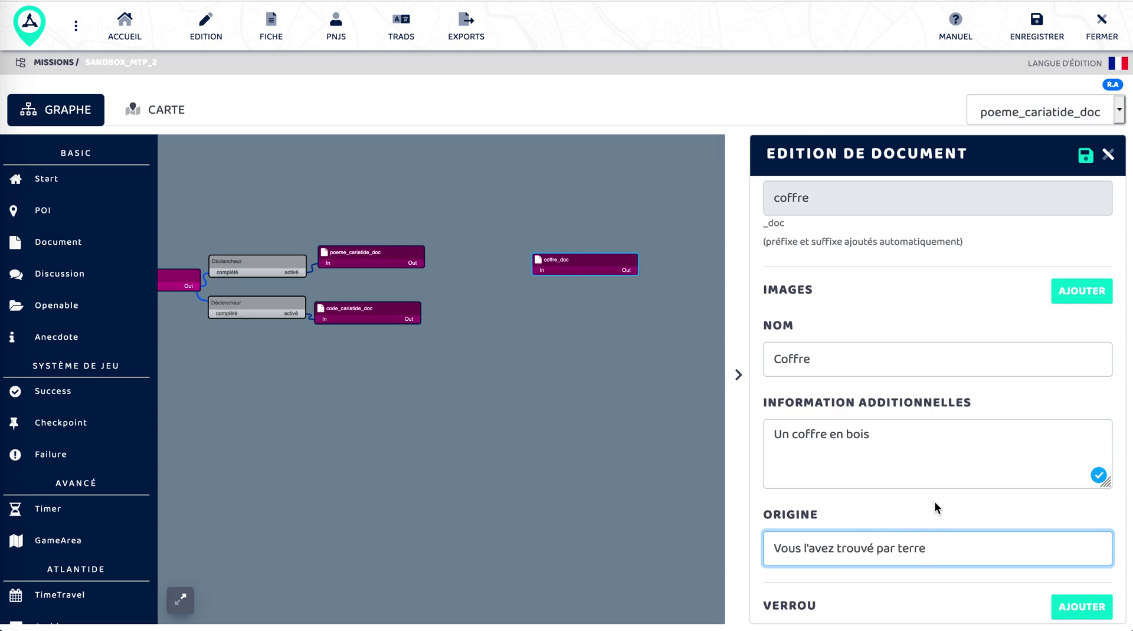
scroll(933, 502, down, 1)
text(.)
click(913, 447)
text(.)
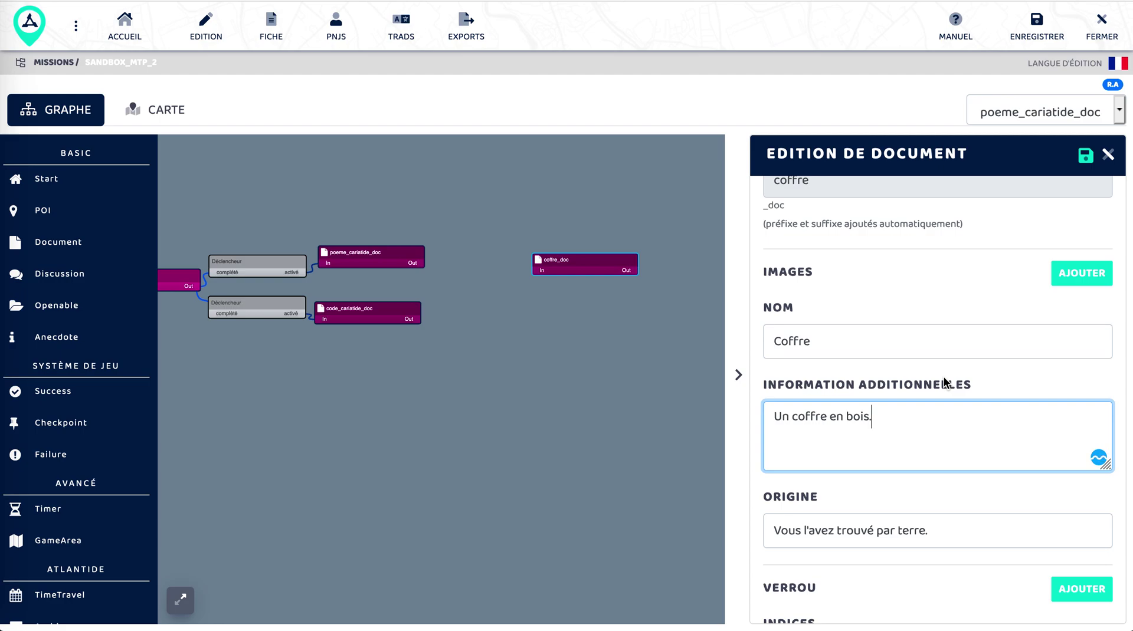
Step: Save the coffre document's changes and dismiss the save notification
scroll(944, 383, down, 3)
click(1085, 155)
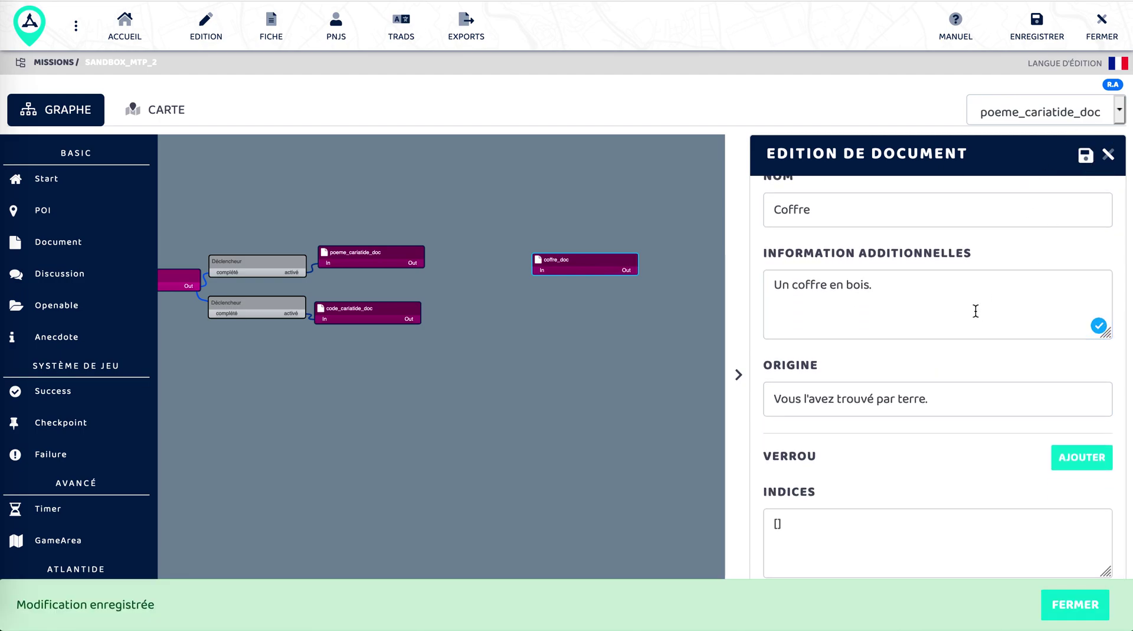
scroll(979, 310, down, 1)
click(1056, 614)
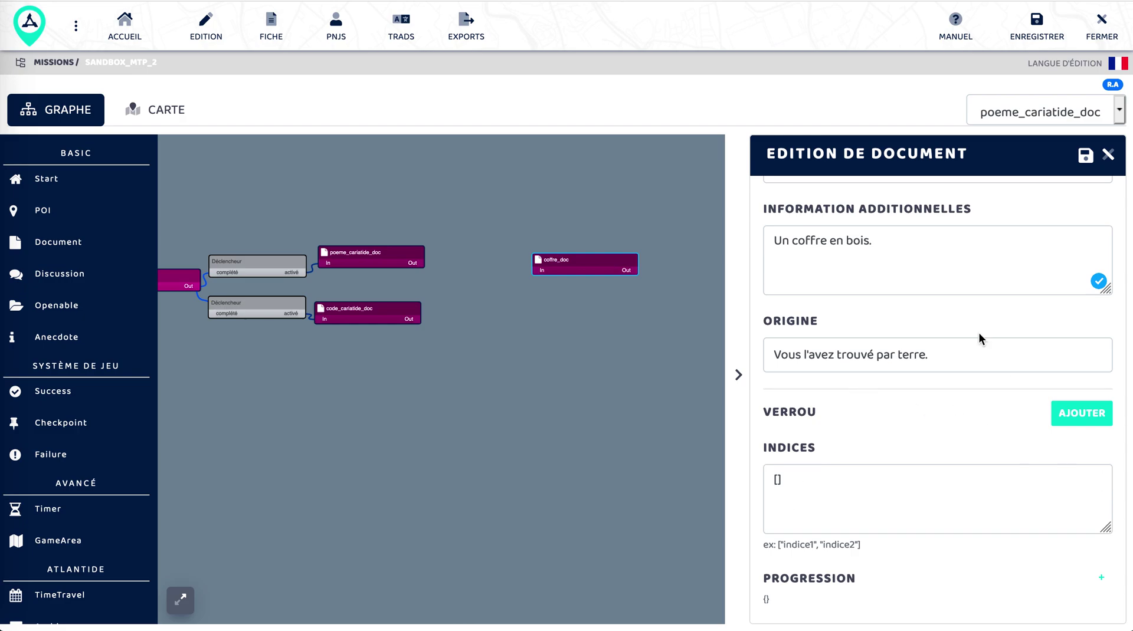
Step: Add a lock (Verrou) to the coffre document
scroll(978, 336, up, 4)
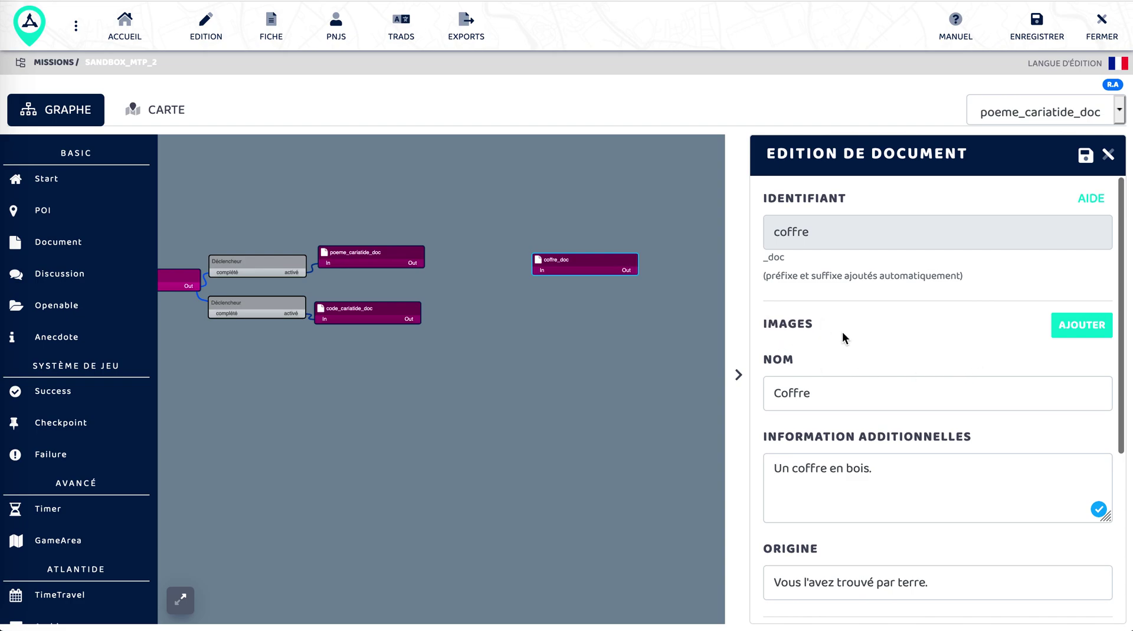
scroll(922, 341, down, 4)
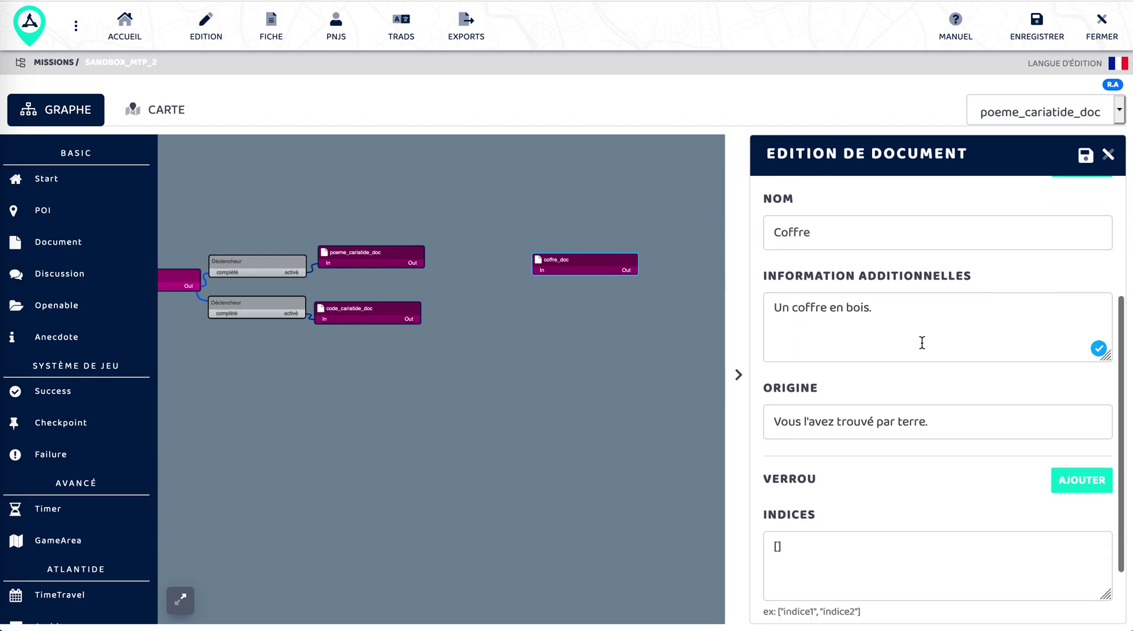
click(1084, 433)
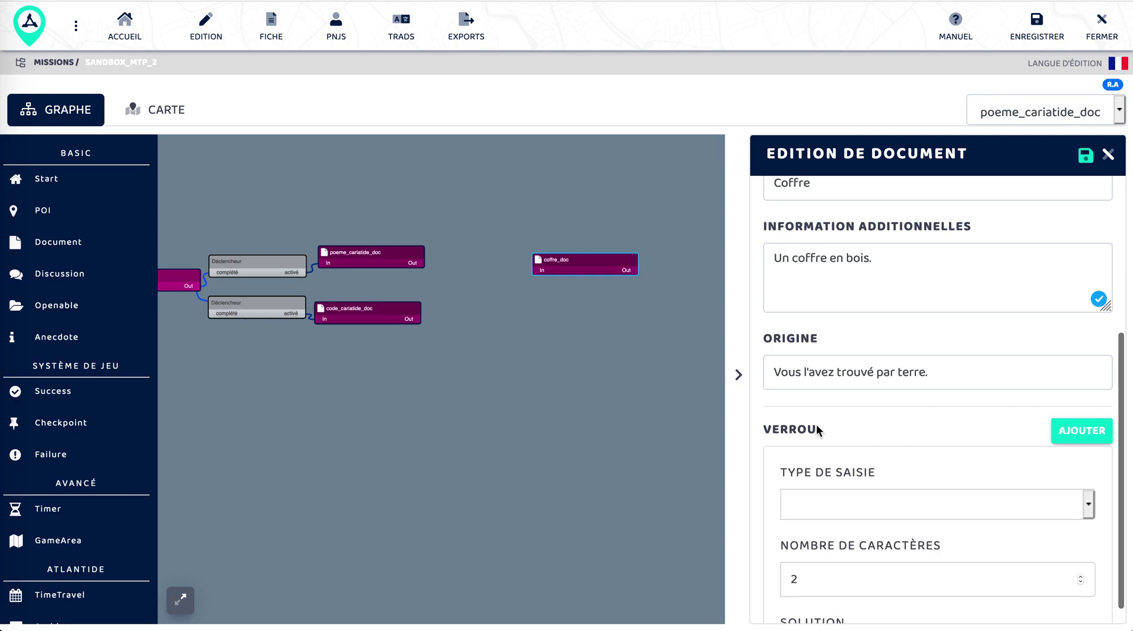
Step: Examine the new lock's fields: input type, number of characters, solution, locked image, wait after error and hints
scroll(781, 413, down, 3)
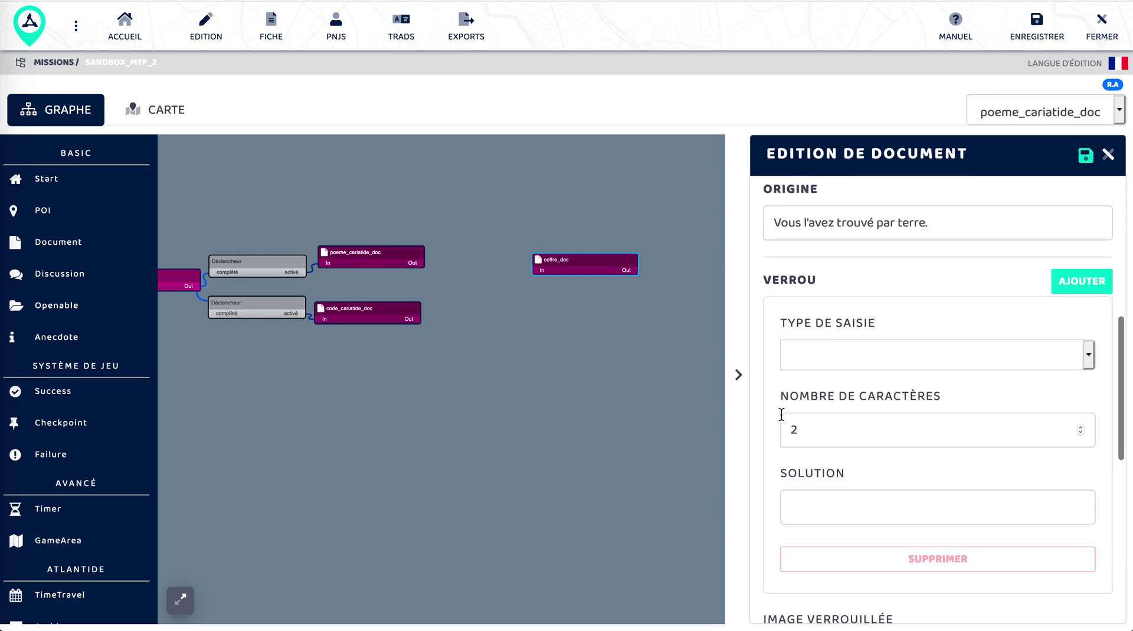
scroll(781, 413, down, 4)
scroll(780, 413, up, 3)
scroll(781, 413, up, 2)
scroll(780, 414, down, 10)
scroll(780, 414, up, 5)
scroll(780, 414, down, 2)
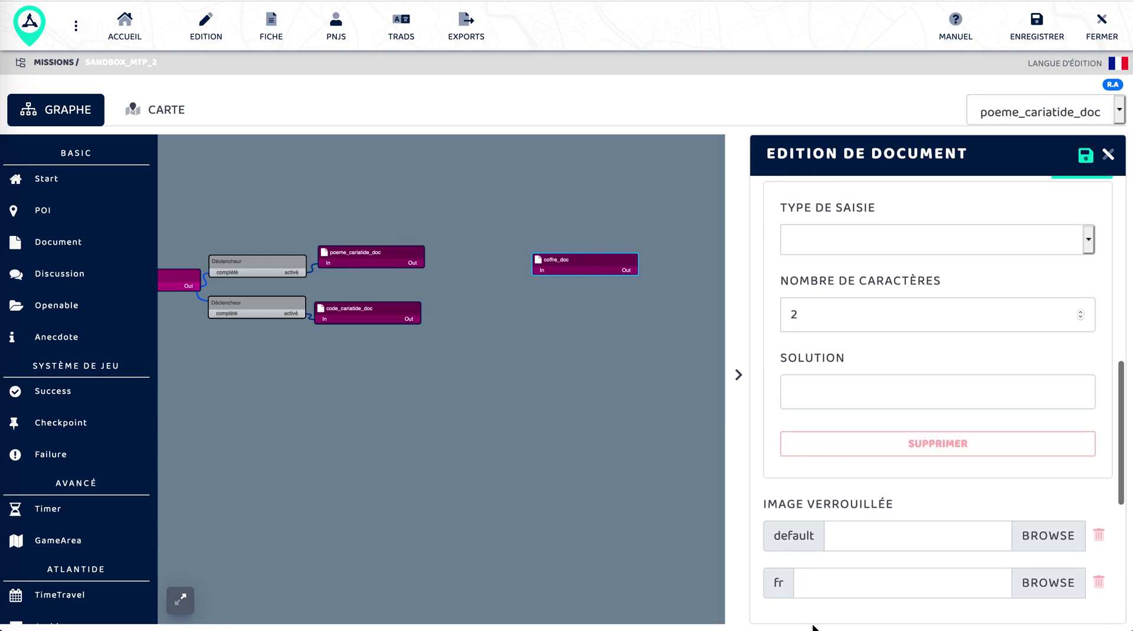
scroll(814, 449, up, 2)
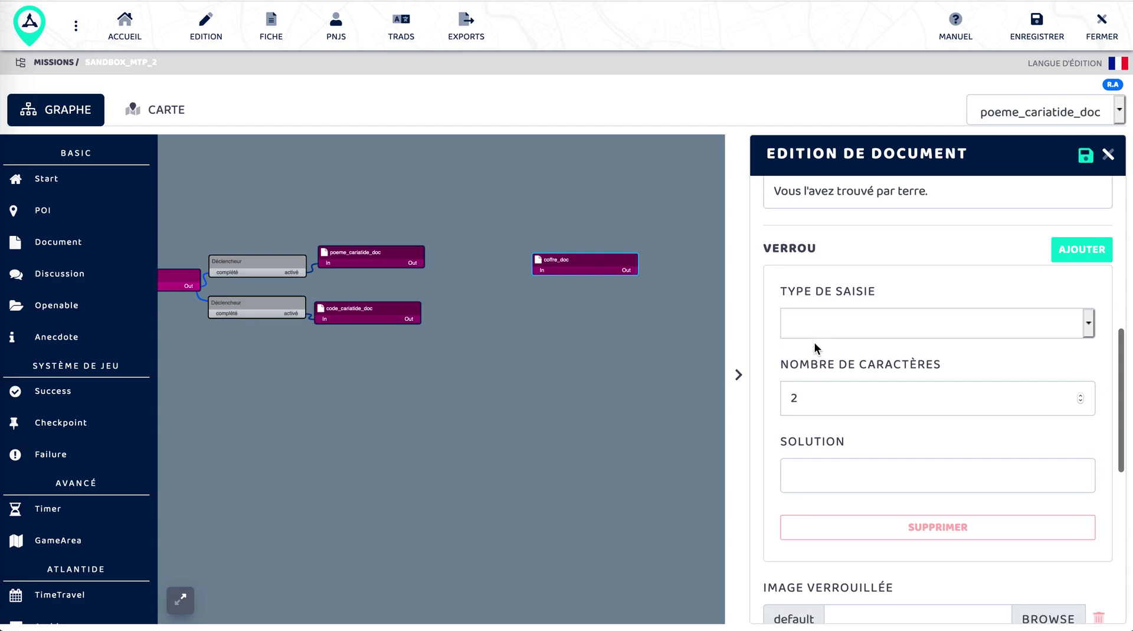
scroll(815, 347, down, 7)
scroll(815, 347, up, 8)
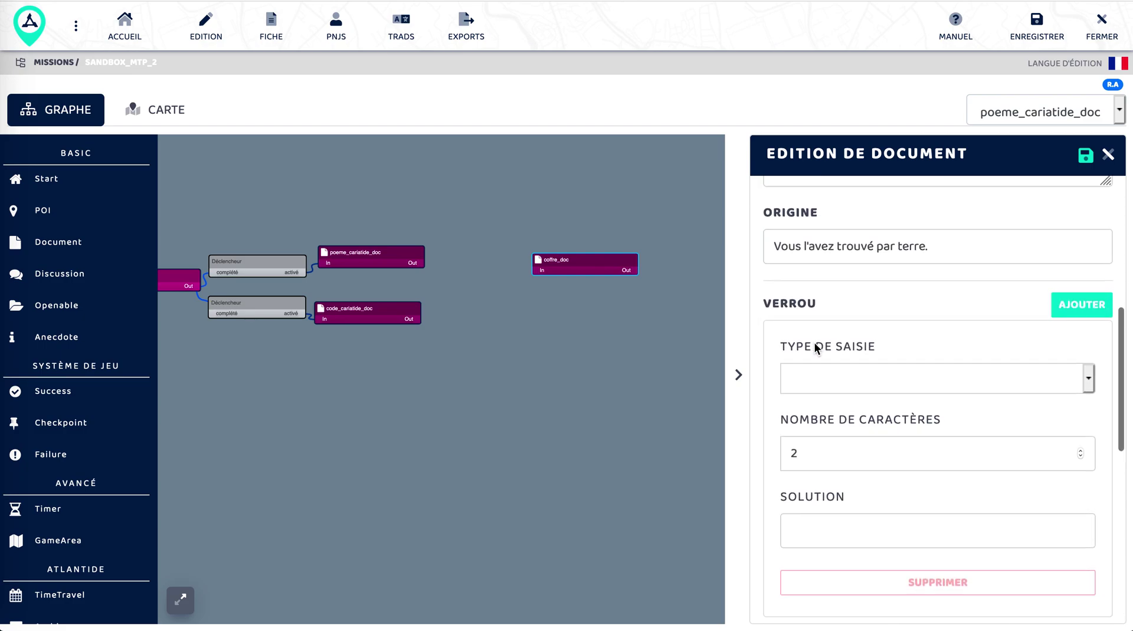
scroll(815, 347, down, 6)
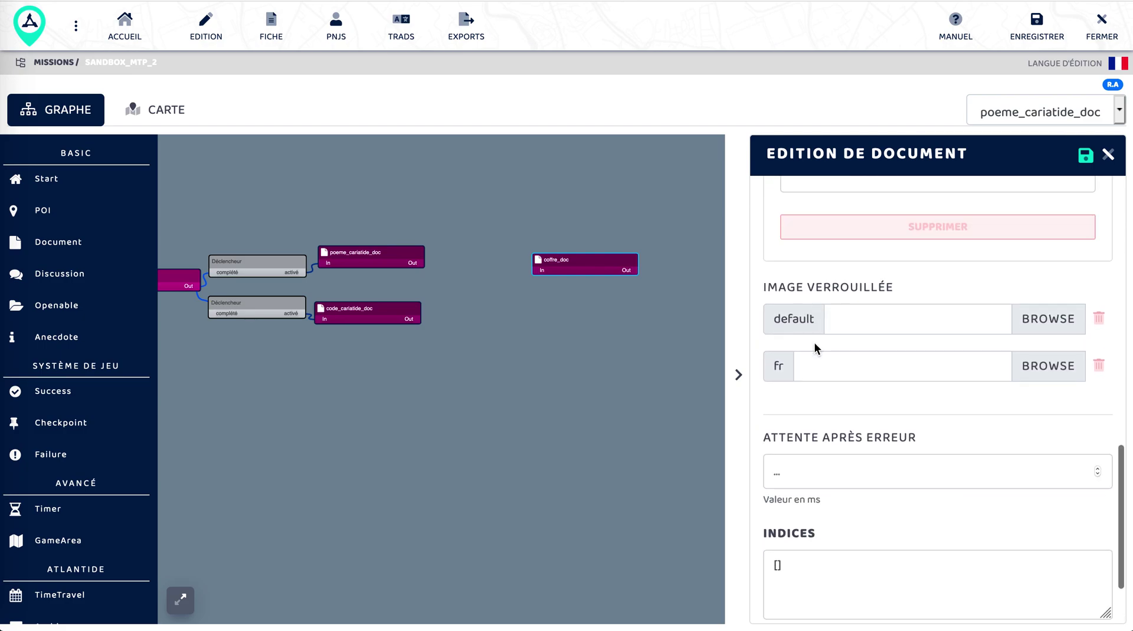
scroll(814, 347, up, 4)
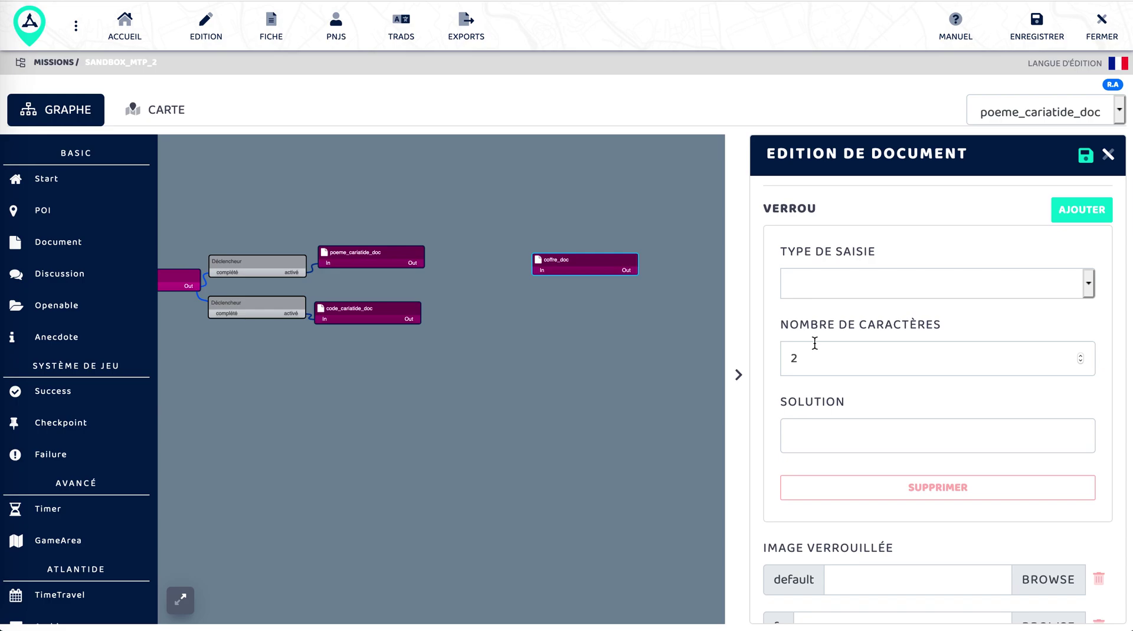
scroll(815, 343, up, 4)
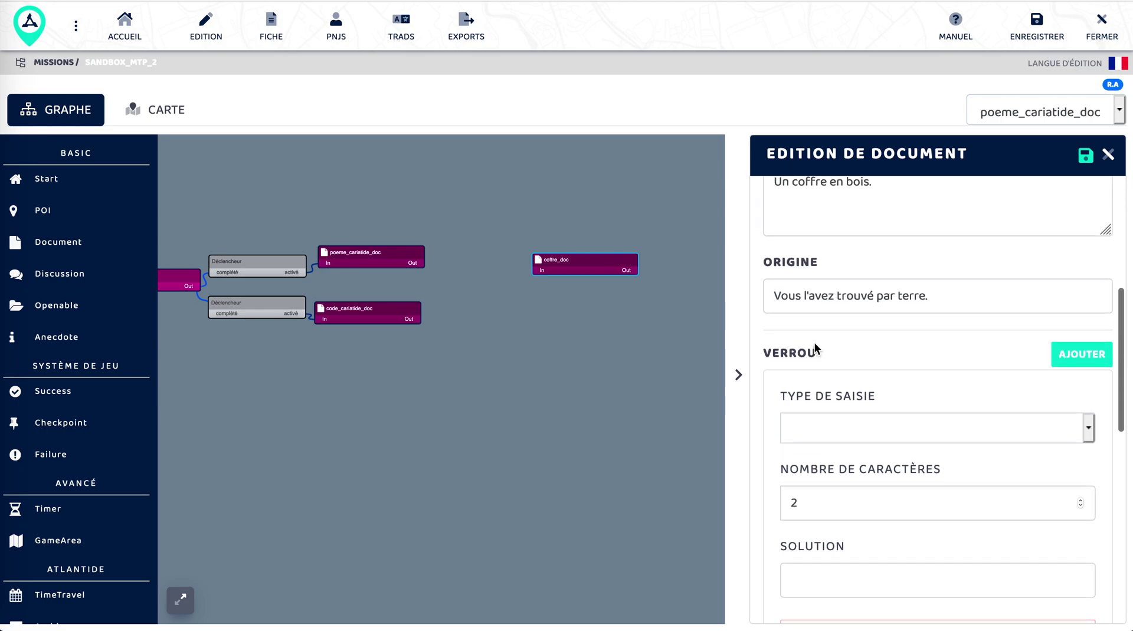
scroll(812, 358, down, 5)
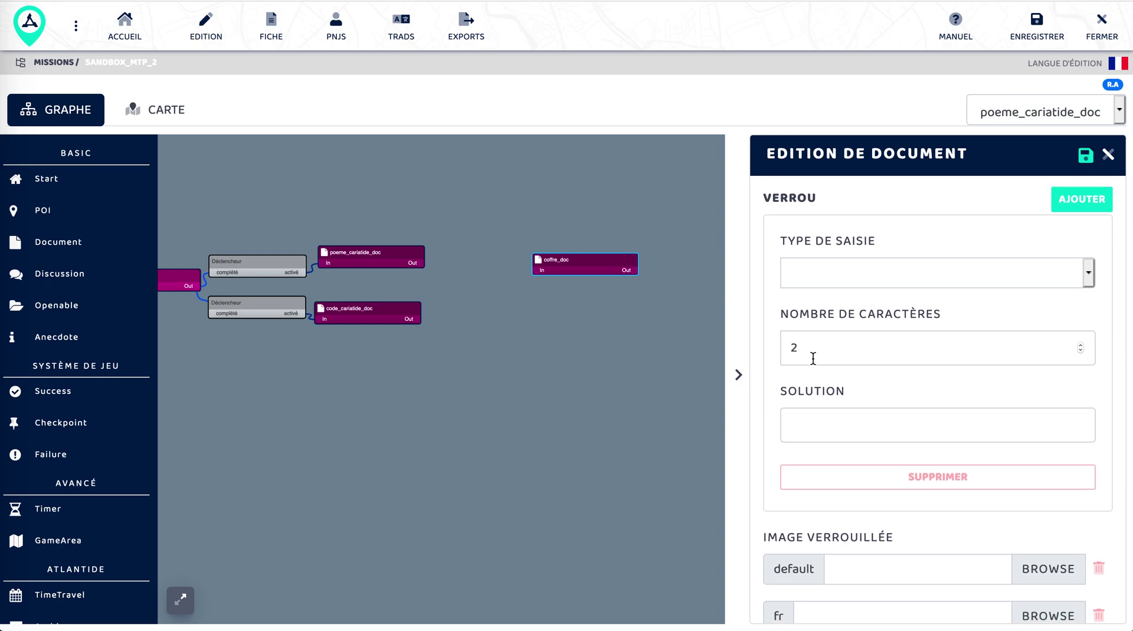
scroll(843, 289, up, 1)
scroll(843, 290, down, 1)
scroll(842, 289, up, 1)
scroll(842, 282, down, 1)
Step: Set the lock's input type to Nombre
click(843, 276)
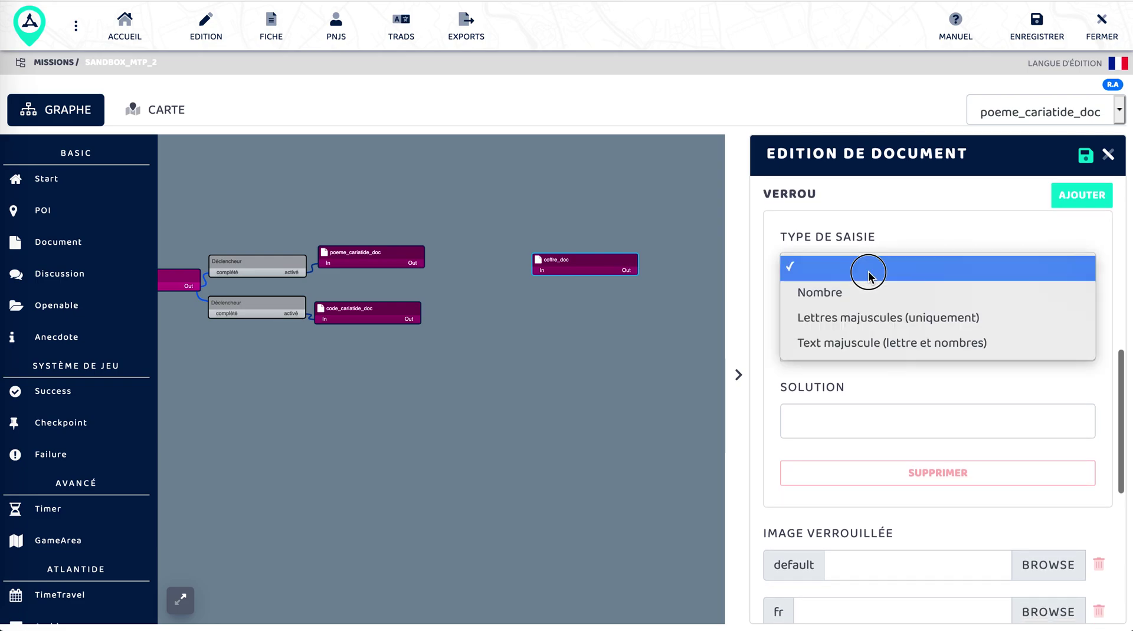
click(853, 345)
click(817, 258)
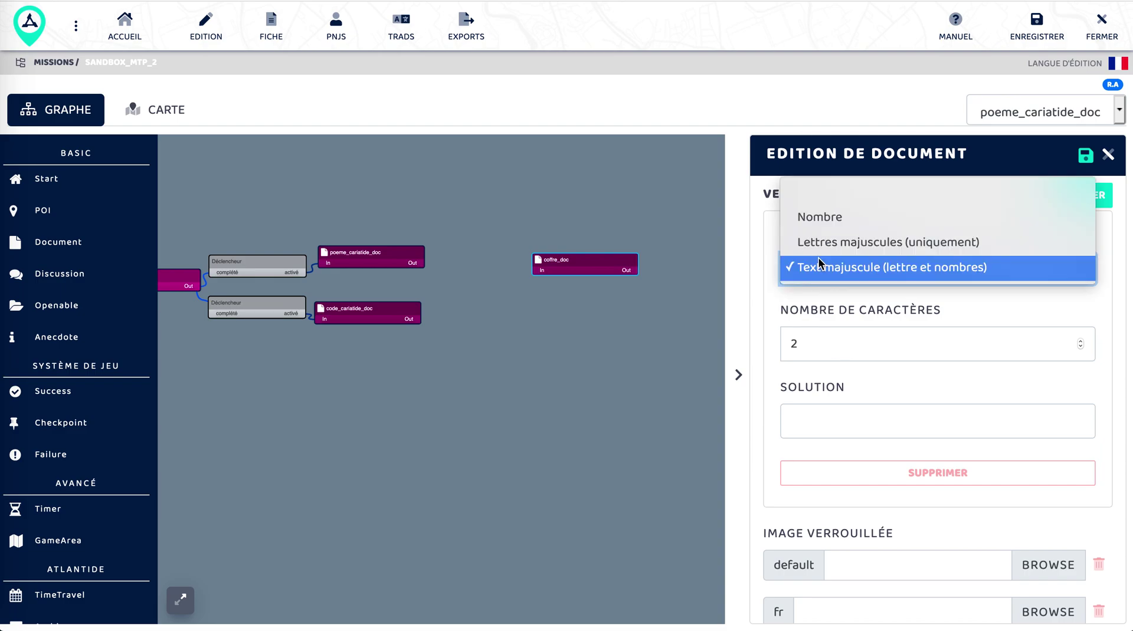
click(829, 217)
Step: Set the lock's number of characters to 4 and its solution to 1885
click(811, 345)
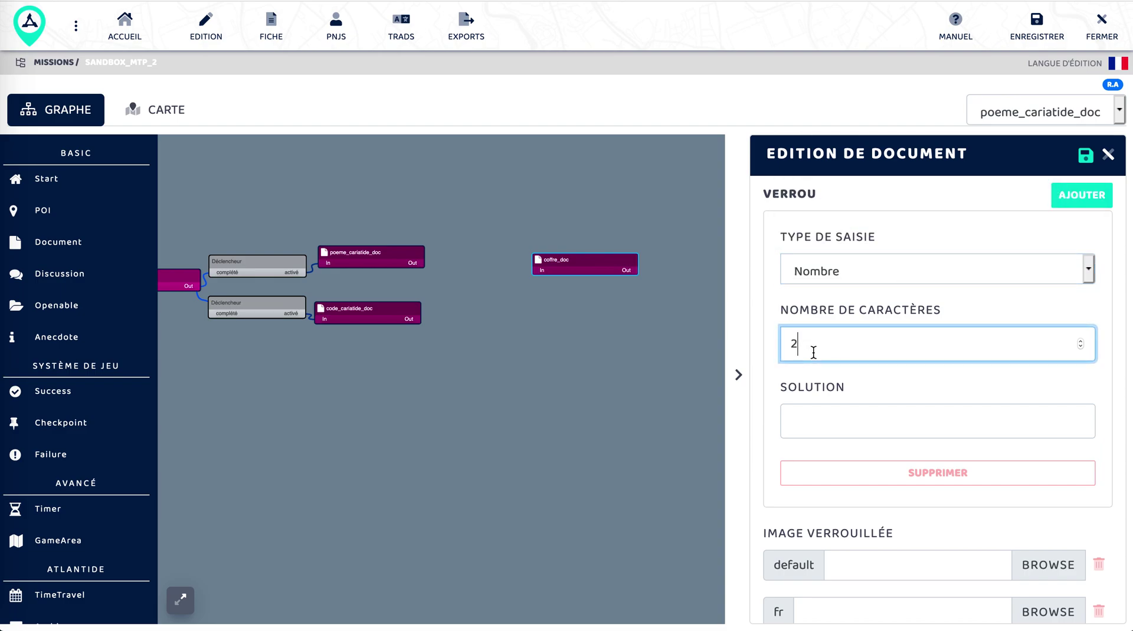
key(BackSpace)
text(4)
click(864, 419)
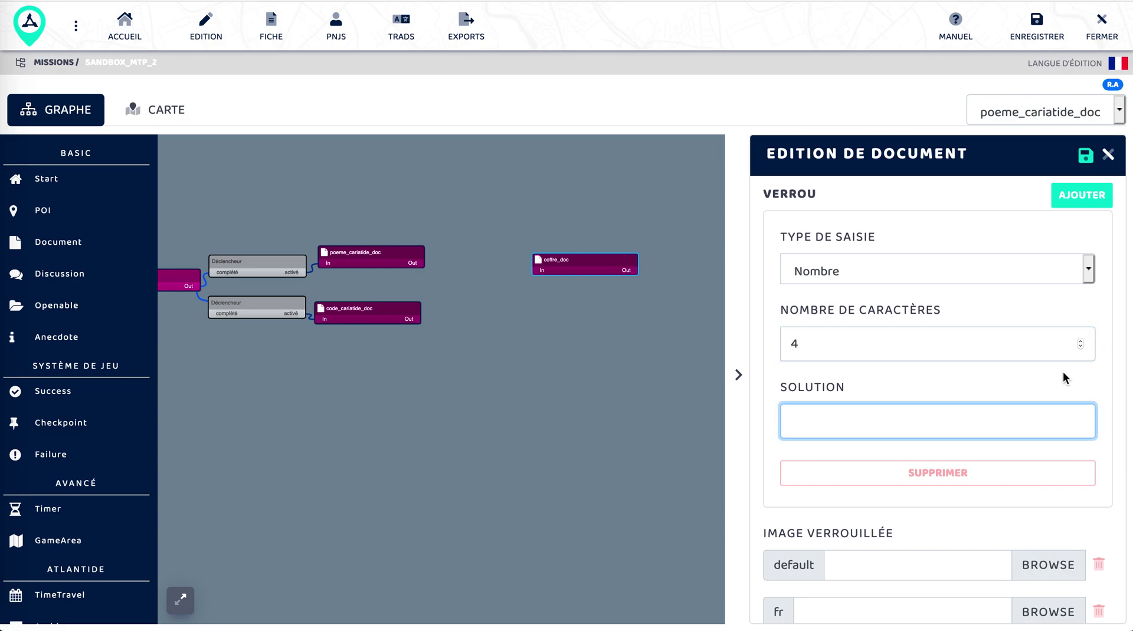
text(1885)
click(763, 462)
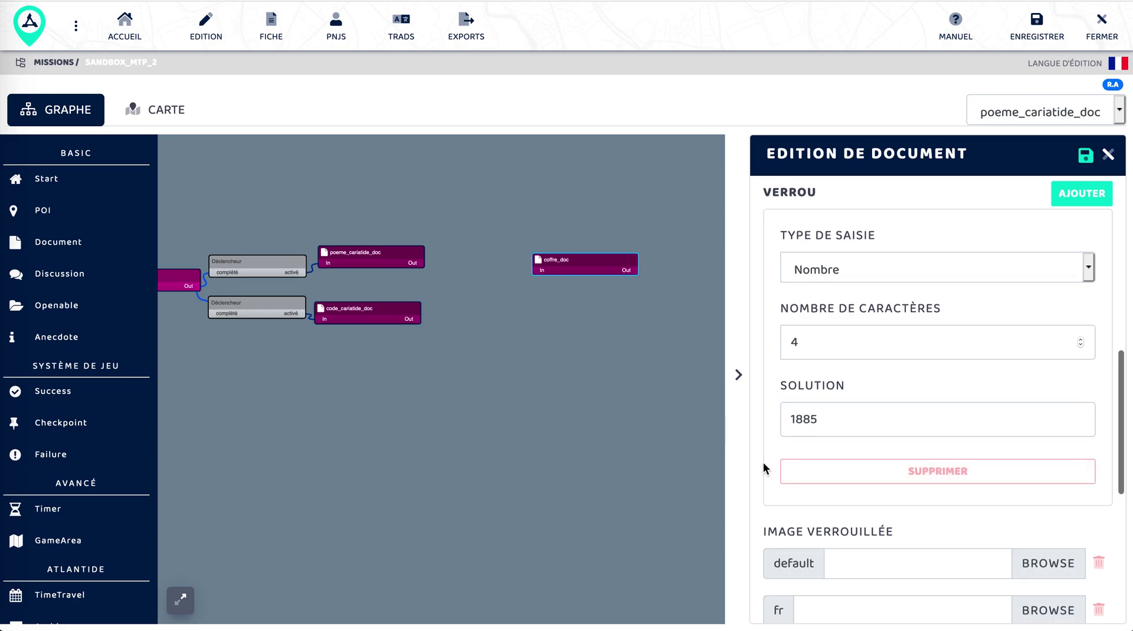
Step: Review the lock settings, the locked image and wait-after-error fields, and the document's Images section
scroll(763, 462, down, 2)
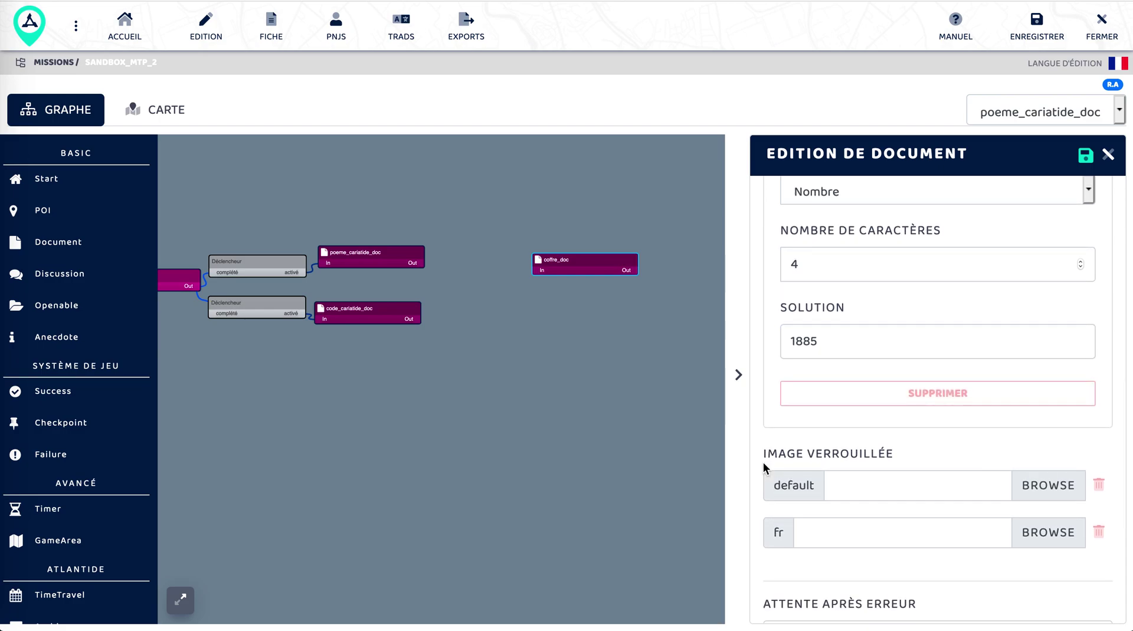
scroll(763, 462, up, 2)
scroll(763, 462, down, 3)
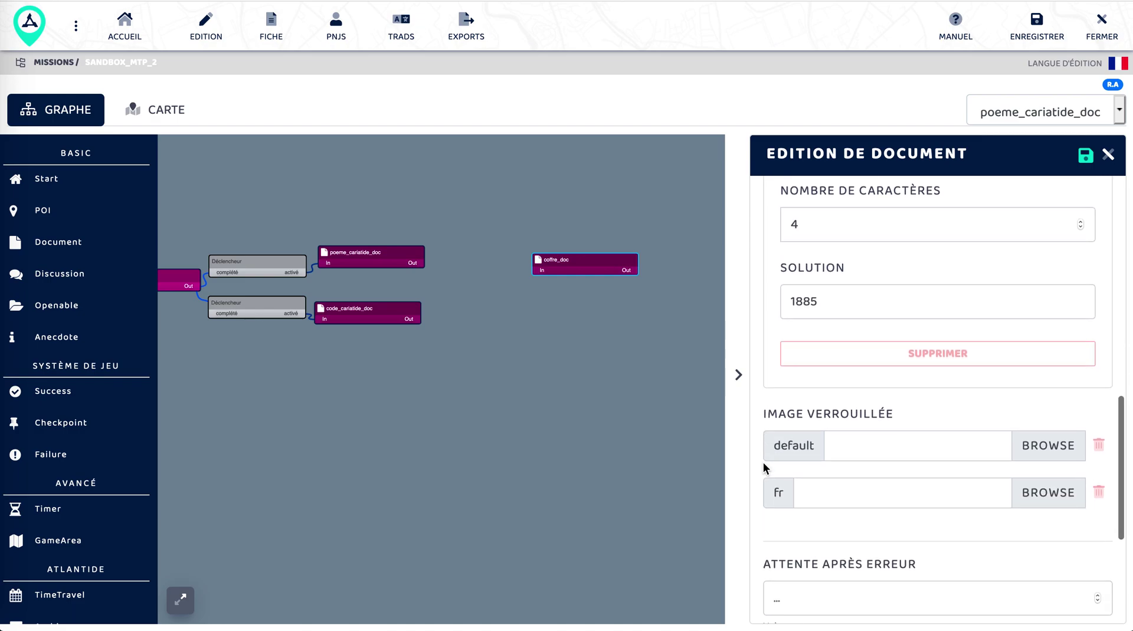
scroll(762, 462, down, 2)
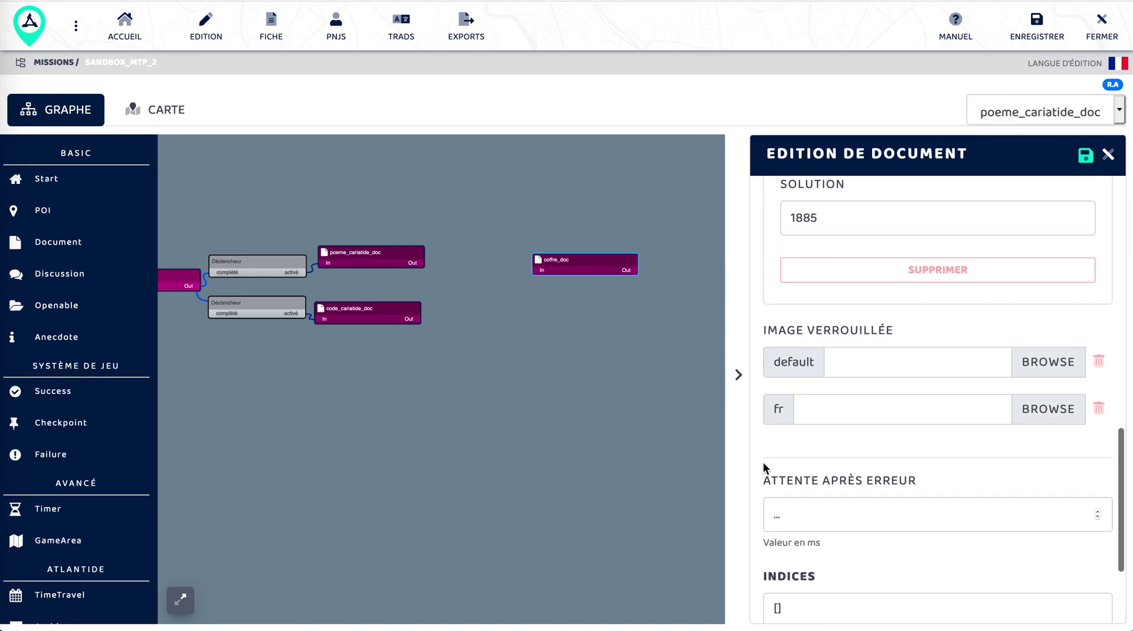
scroll(763, 461, up, 2)
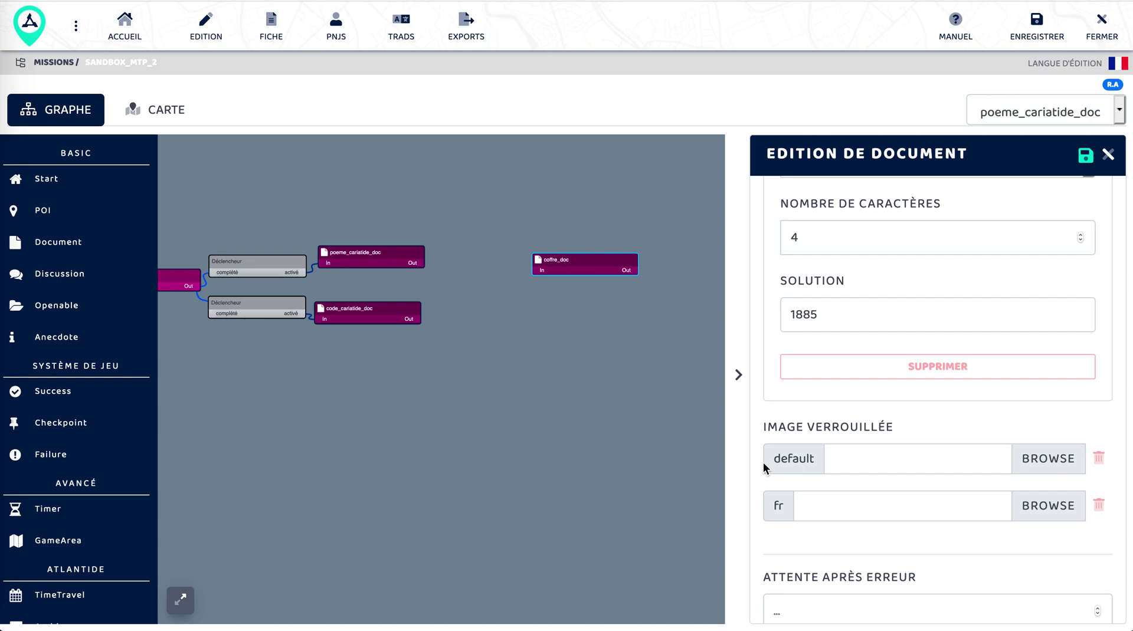
scroll(763, 462, up, 8)
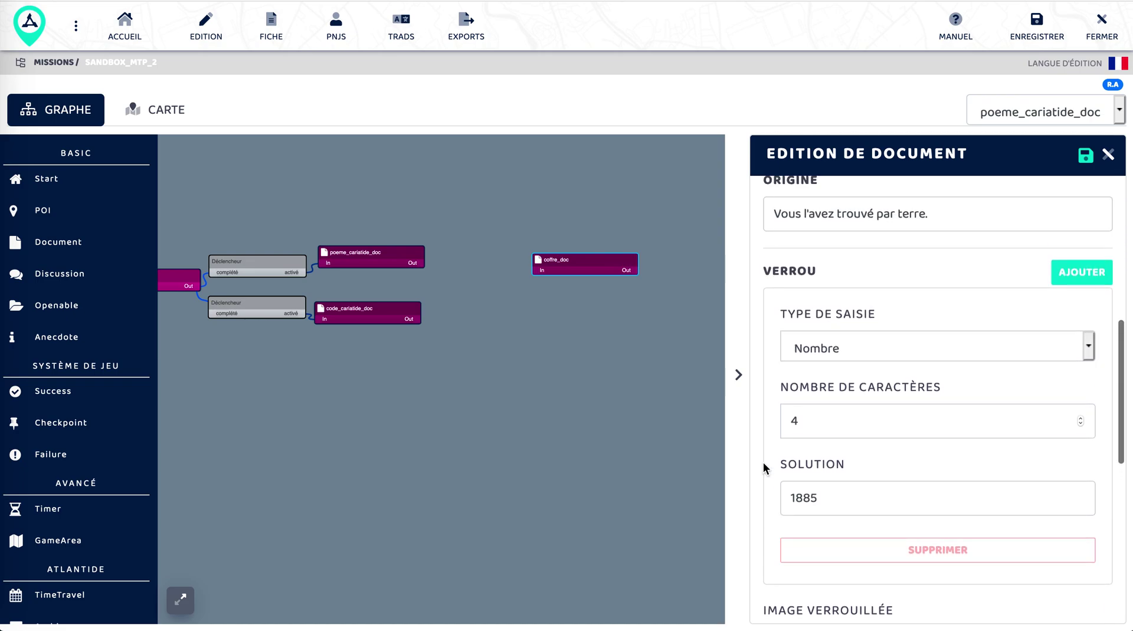
scroll(762, 462, up, 3)
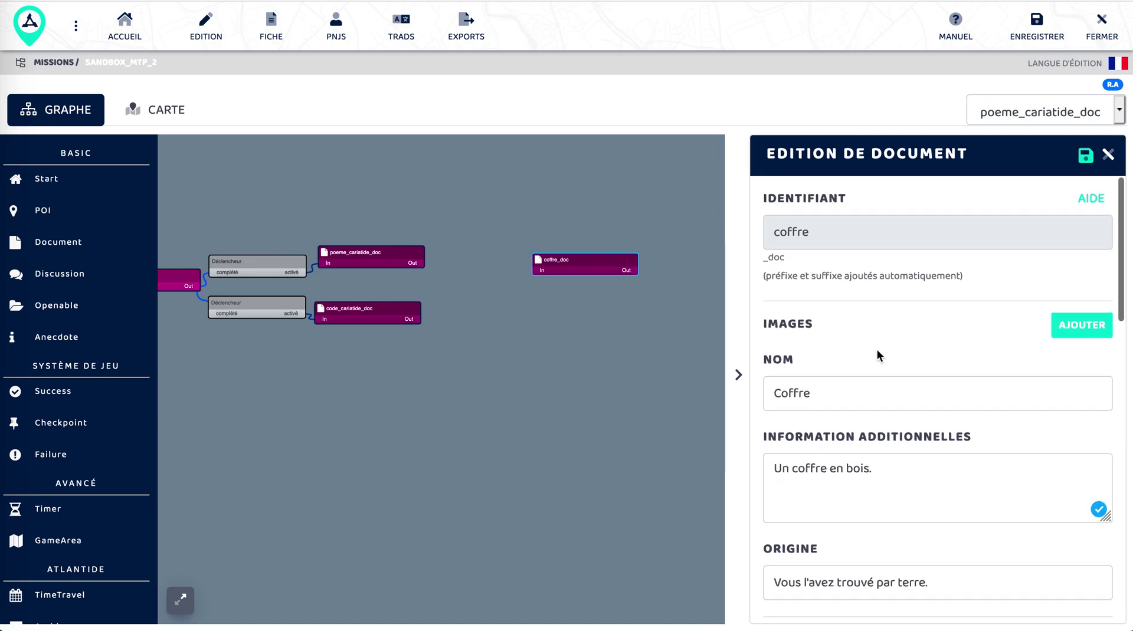
drag(812, 322, 781, 322)
click(782, 321)
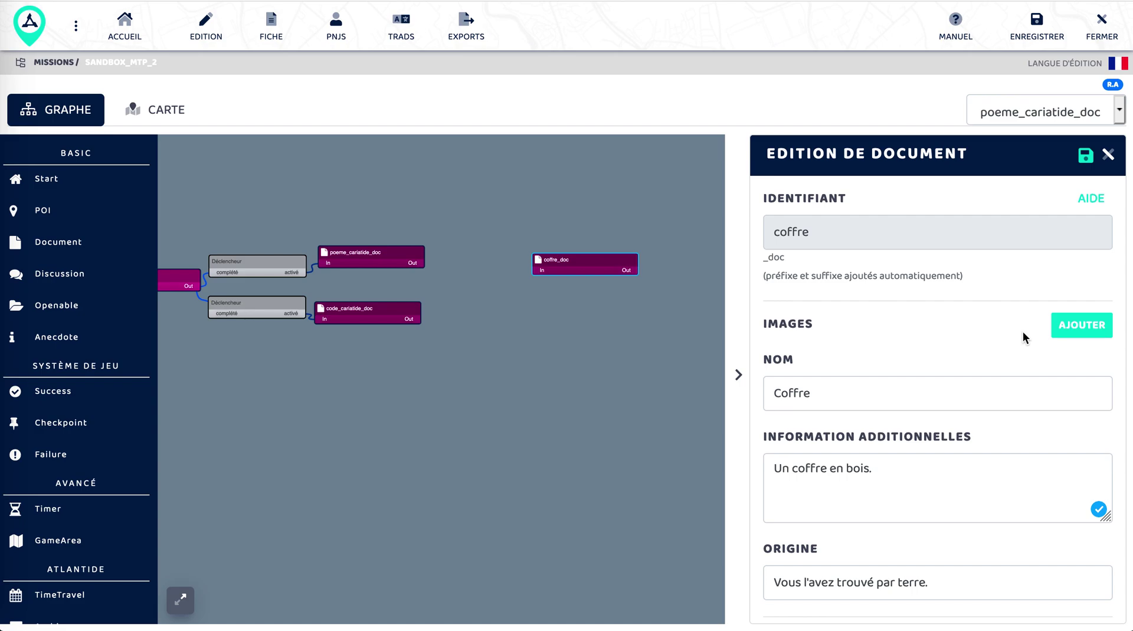
Step: Add an image entry to the chest document with box_open.png as its default image, and save the document
click(1071, 326)
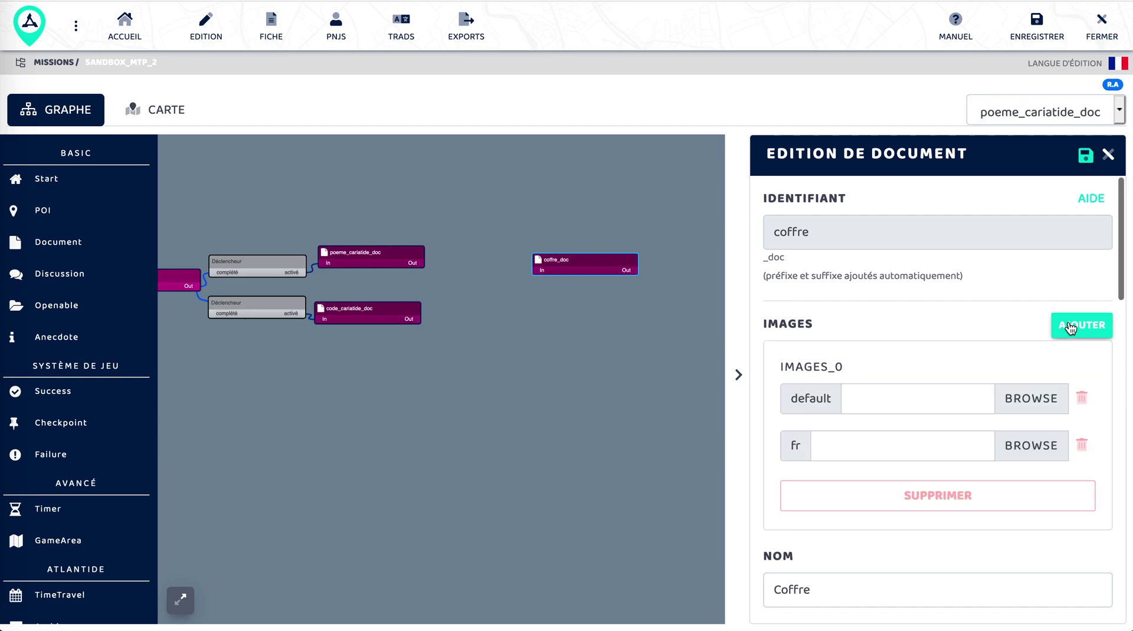
click(1026, 399)
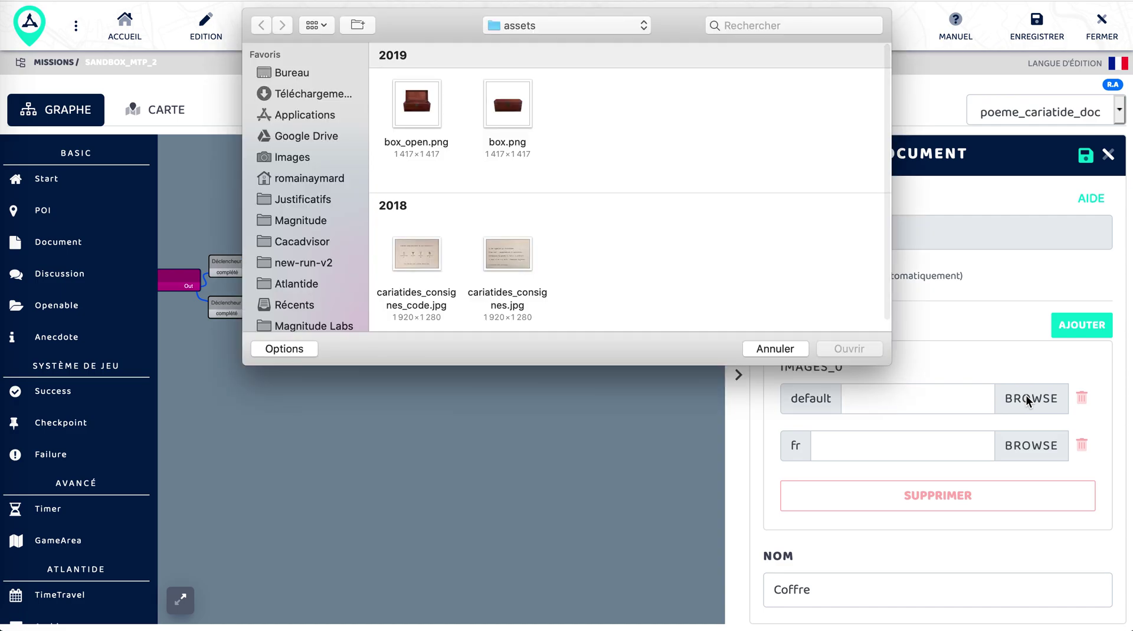
click(417, 103)
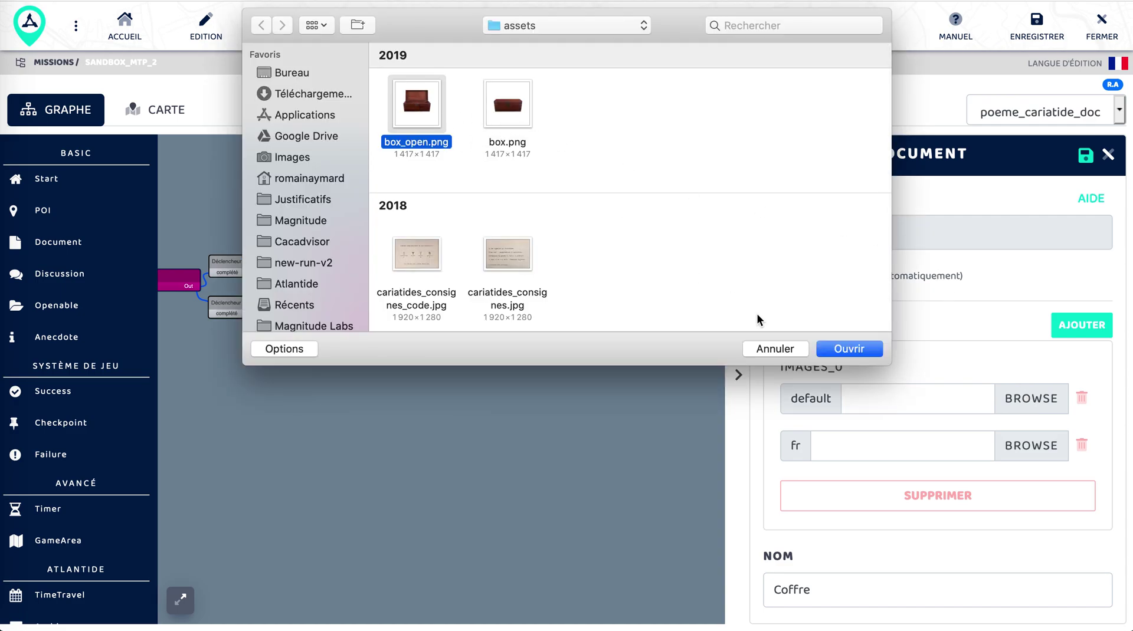
click(864, 349)
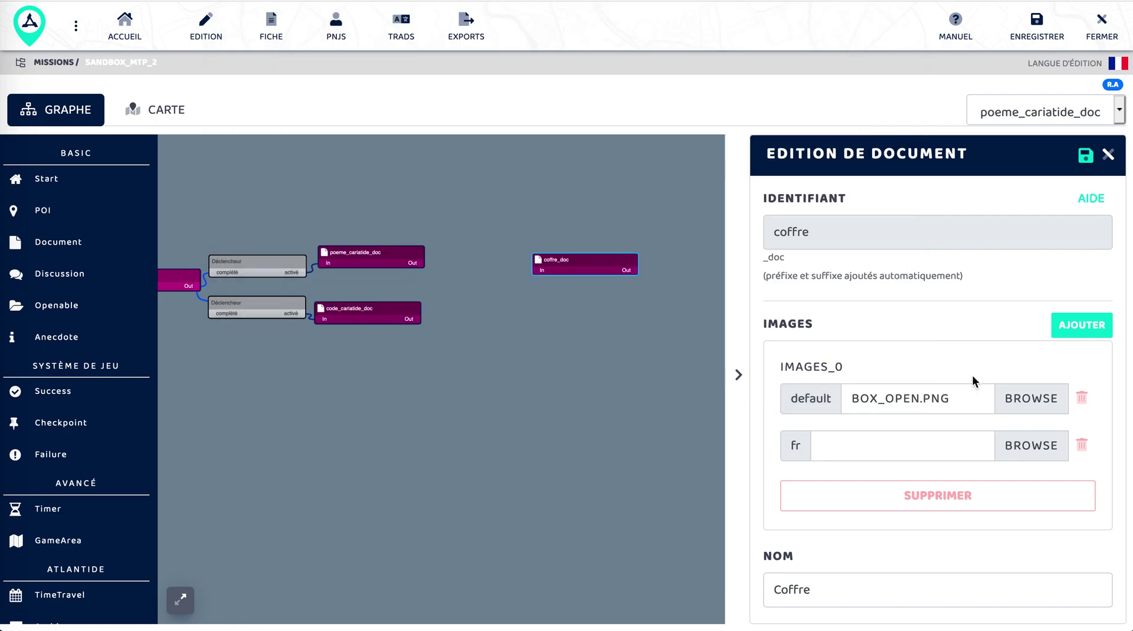
scroll(924, 383, down, 1)
click(1084, 159)
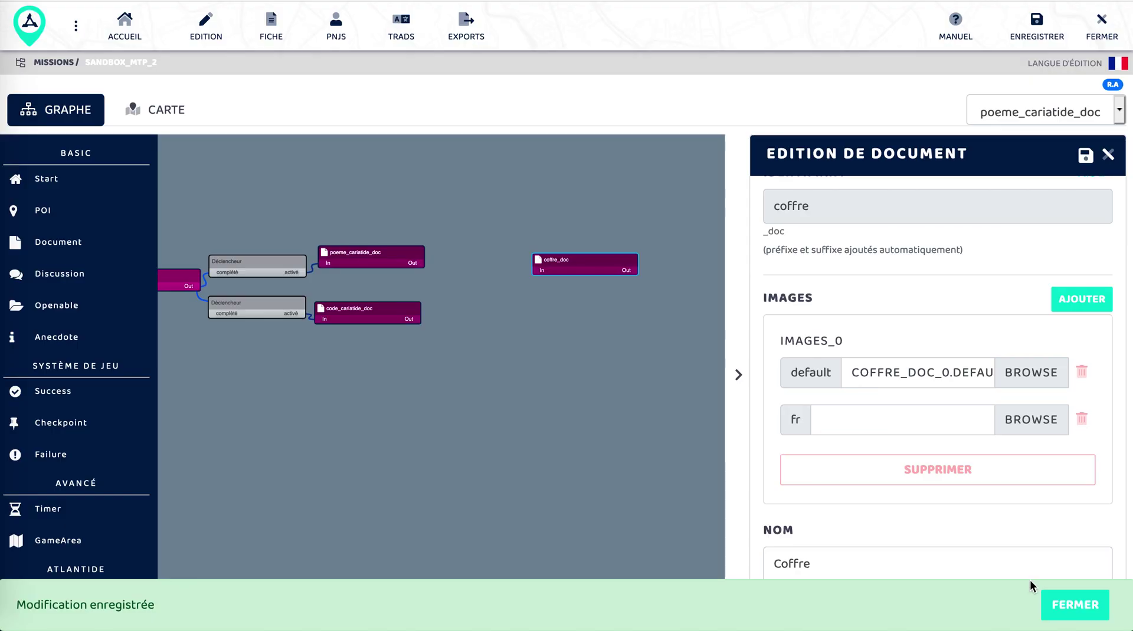
Step: Set the chest document's default locked image to box.png and save the document
scroll(961, 512, down, 8)
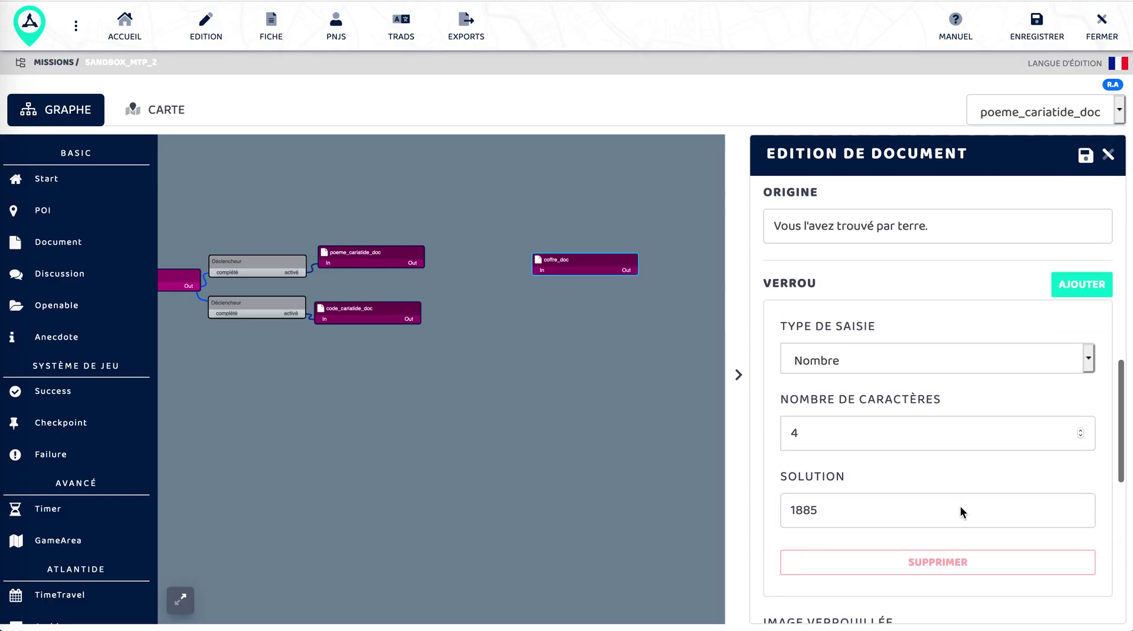
scroll(960, 512, down, 3)
scroll(893, 497, down, 2)
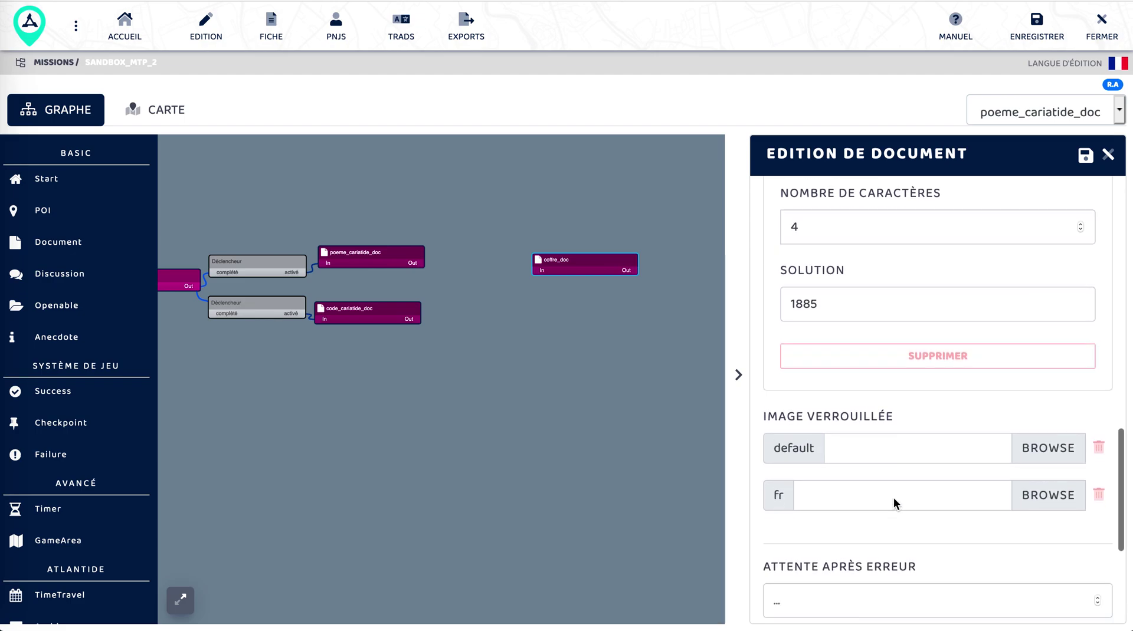
click(1043, 433)
click(511, 104)
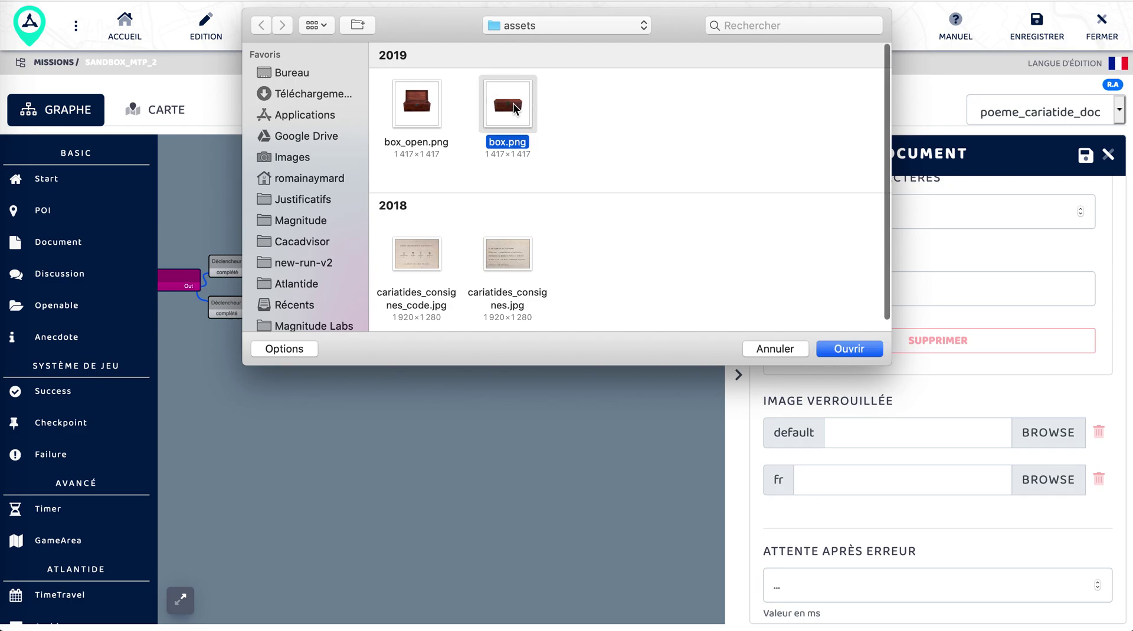
click(859, 348)
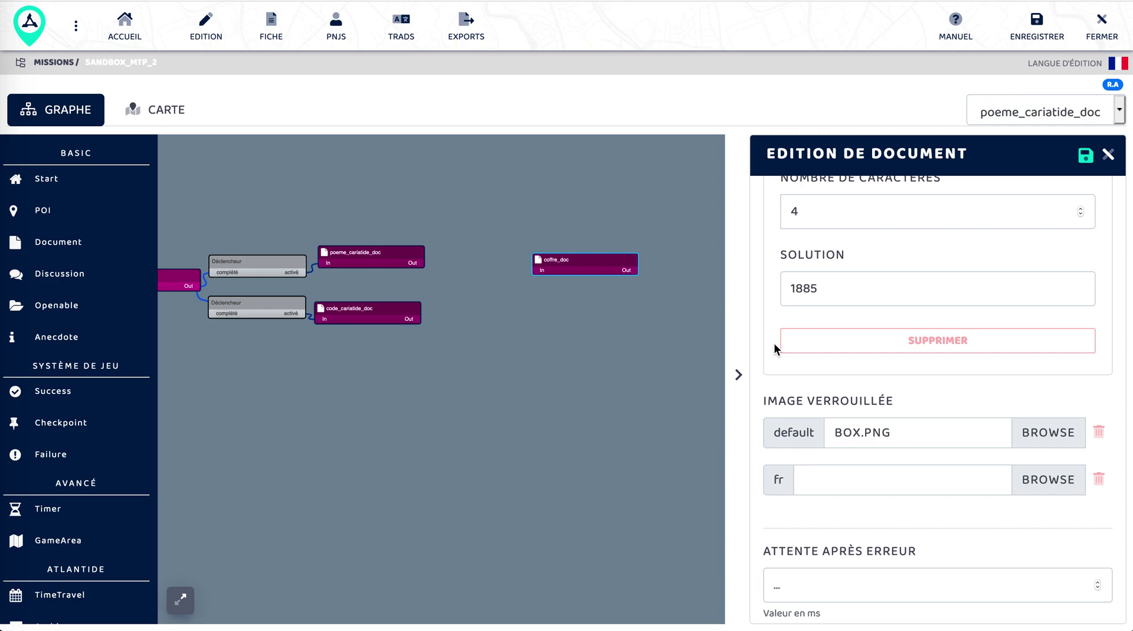
click(1086, 156)
Step: Review the chest document's lock settings, locked image, wait-after-error and hints fields
scroll(941, 413, up, 10)
scroll(876, 330, down, 5)
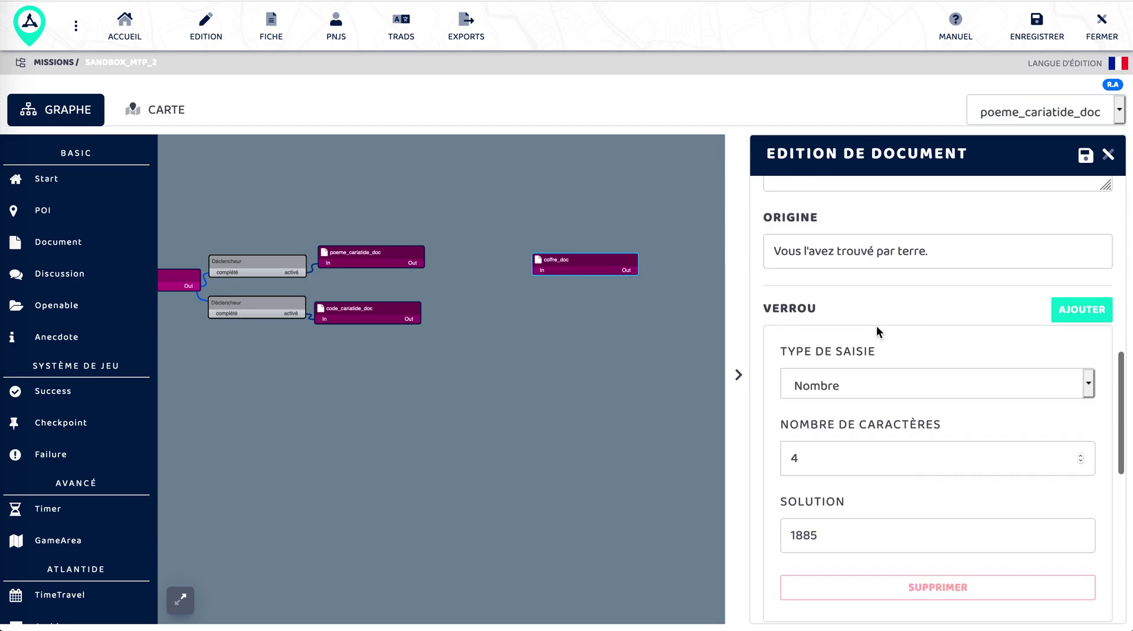
scroll(876, 326, down, 5)
scroll(875, 326, up, 3)
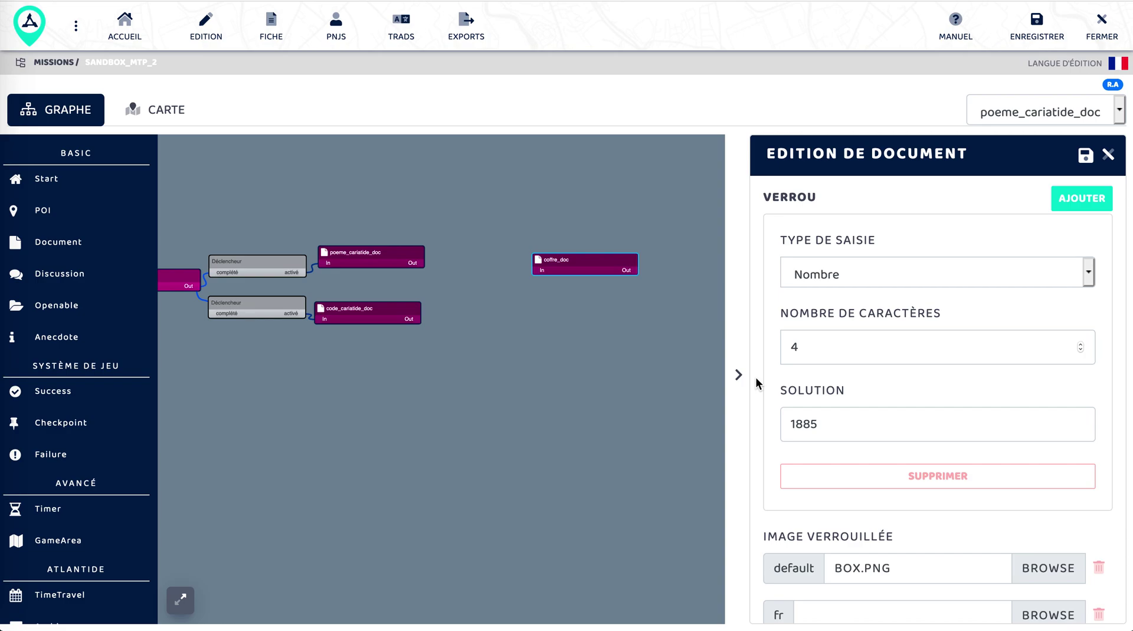
scroll(757, 422, down, 2)
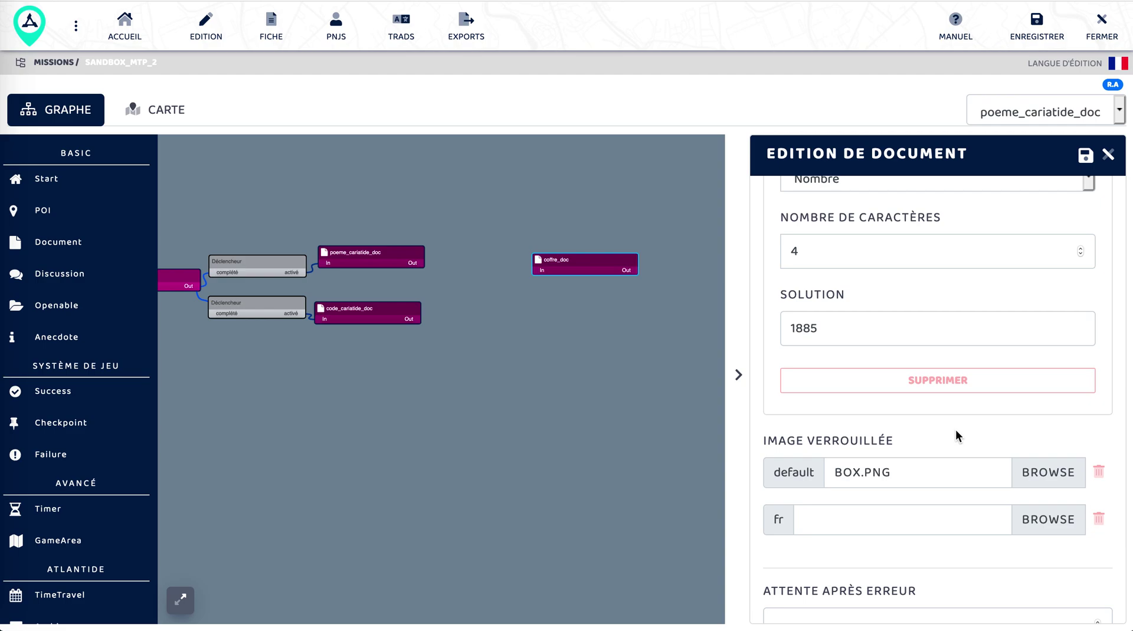
scroll(955, 435, down, 1)
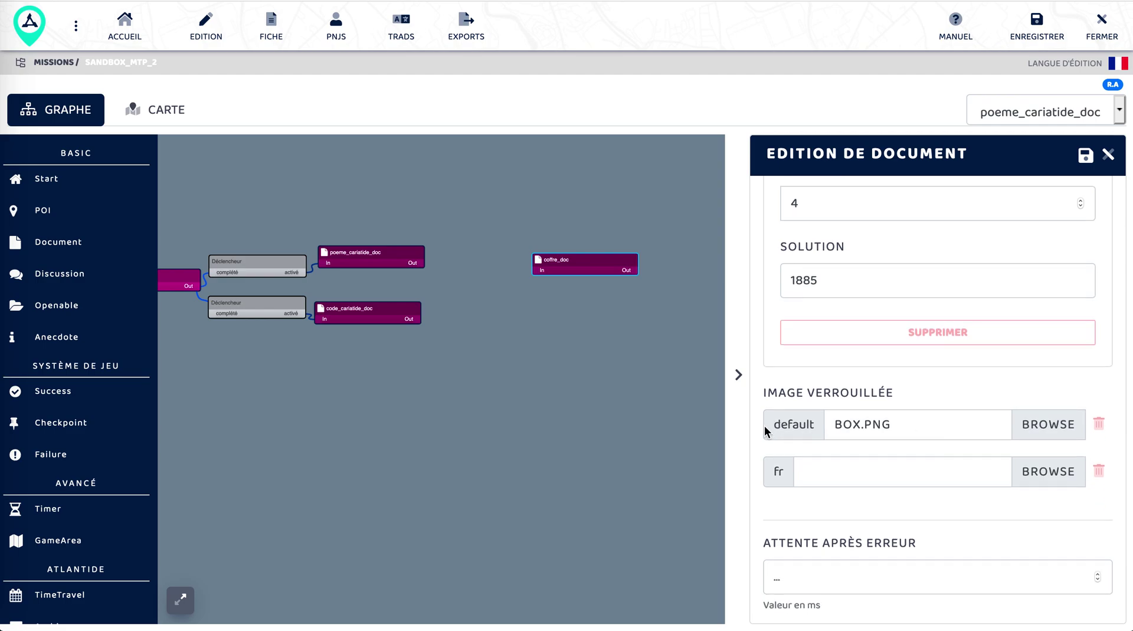
scroll(764, 426, down, 1)
scroll(764, 426, down, 1)
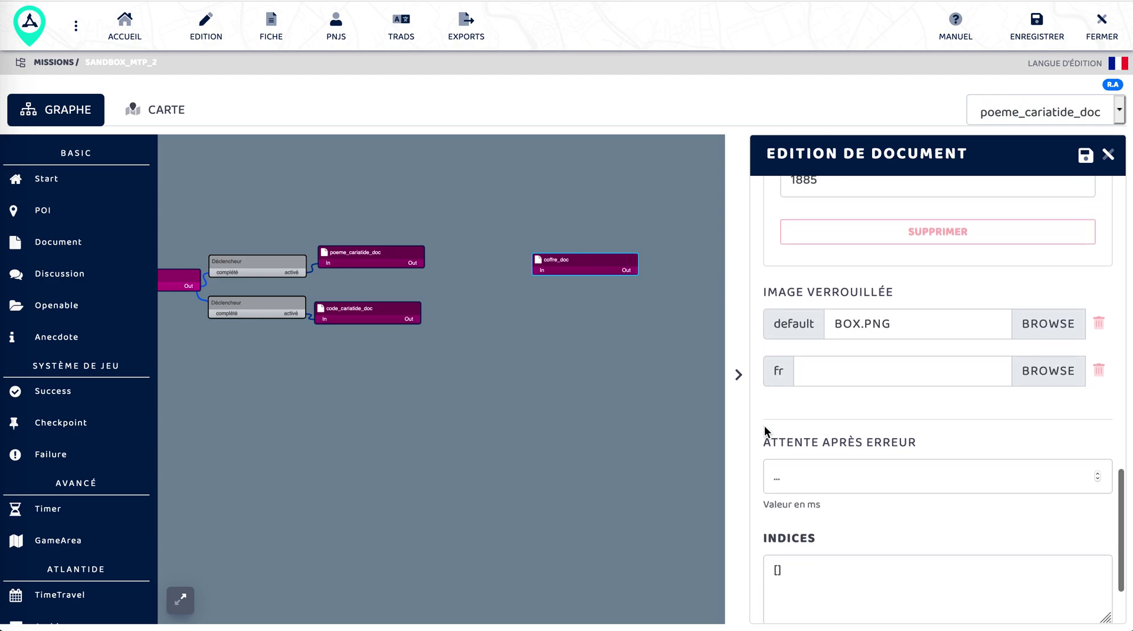
scroll(764, 425, down, 1)
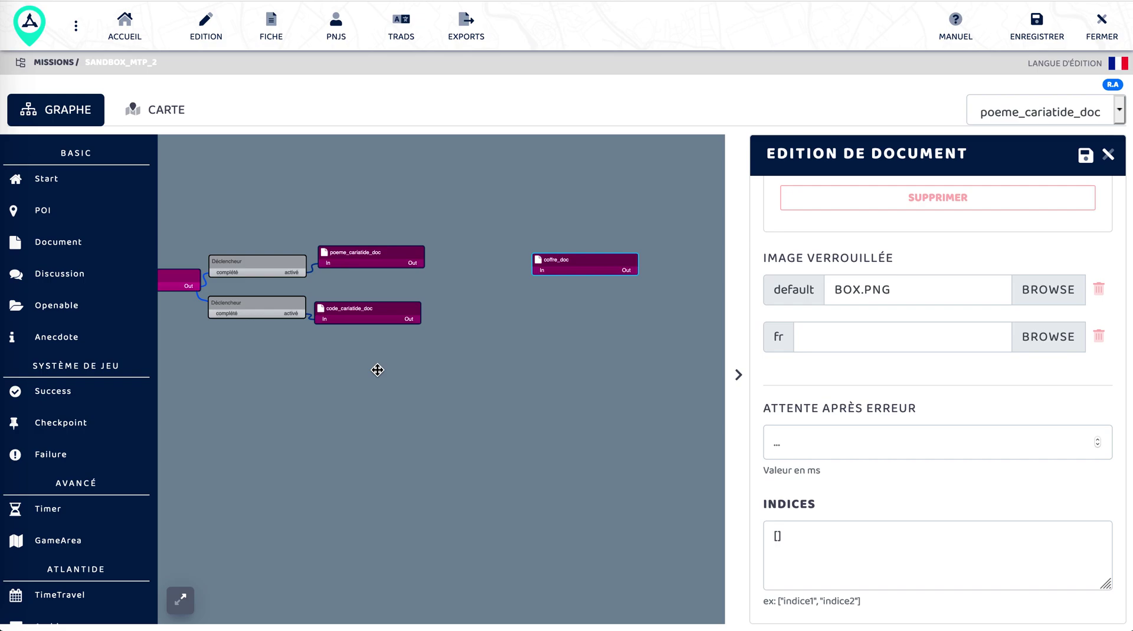
click(814, 434)
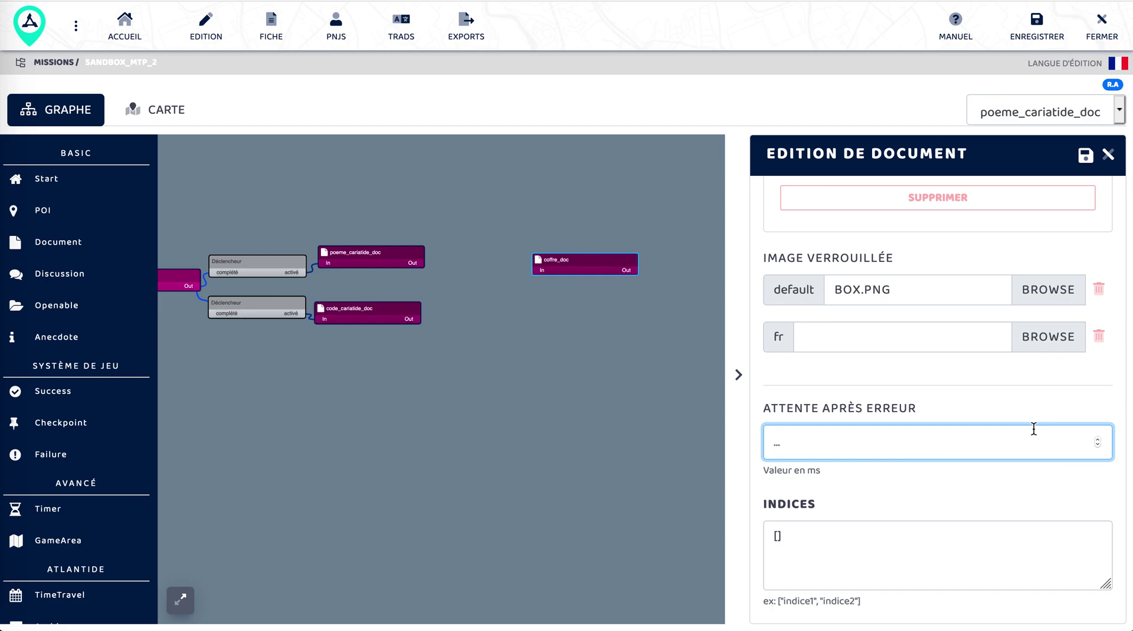
text(60000)
key(ctrl+a)
key(BackSpace)
Step: Save the chest document, check its fields up to the Images section, and close its editor
click(1086, 158)
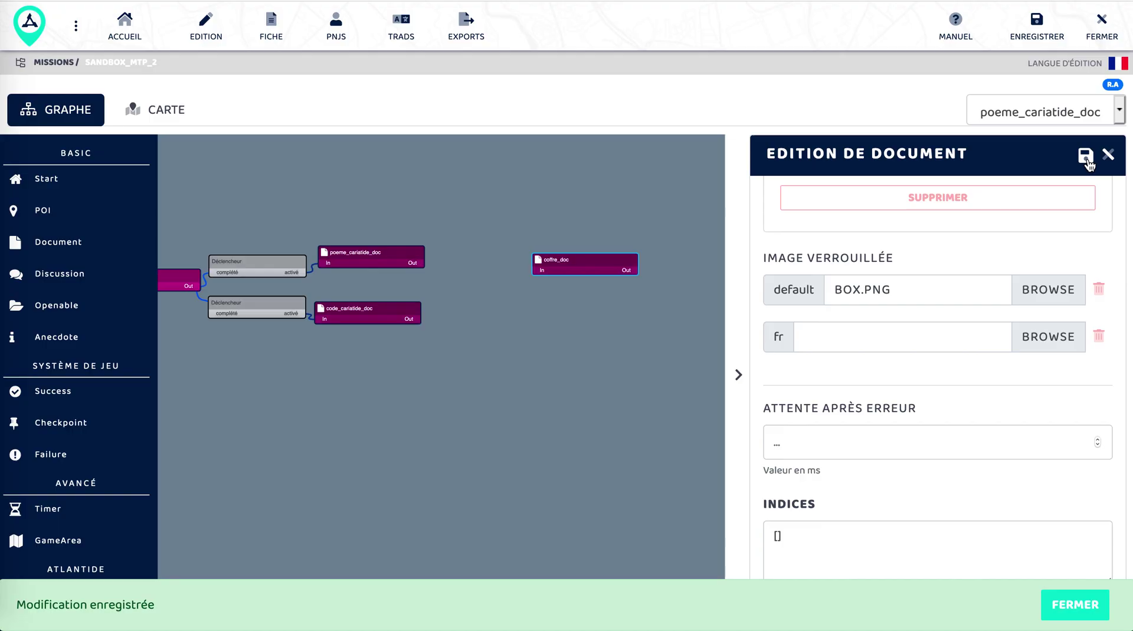
click(1095, 608)
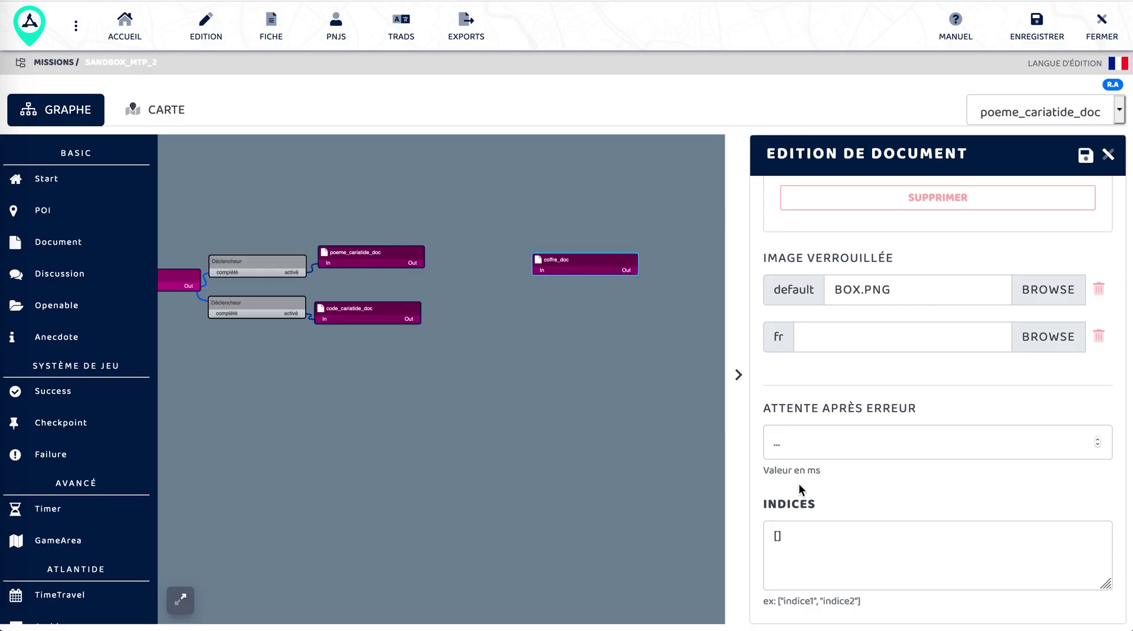
scroll(779, 487, down, 1)
scroll(760, 462, up, 8)
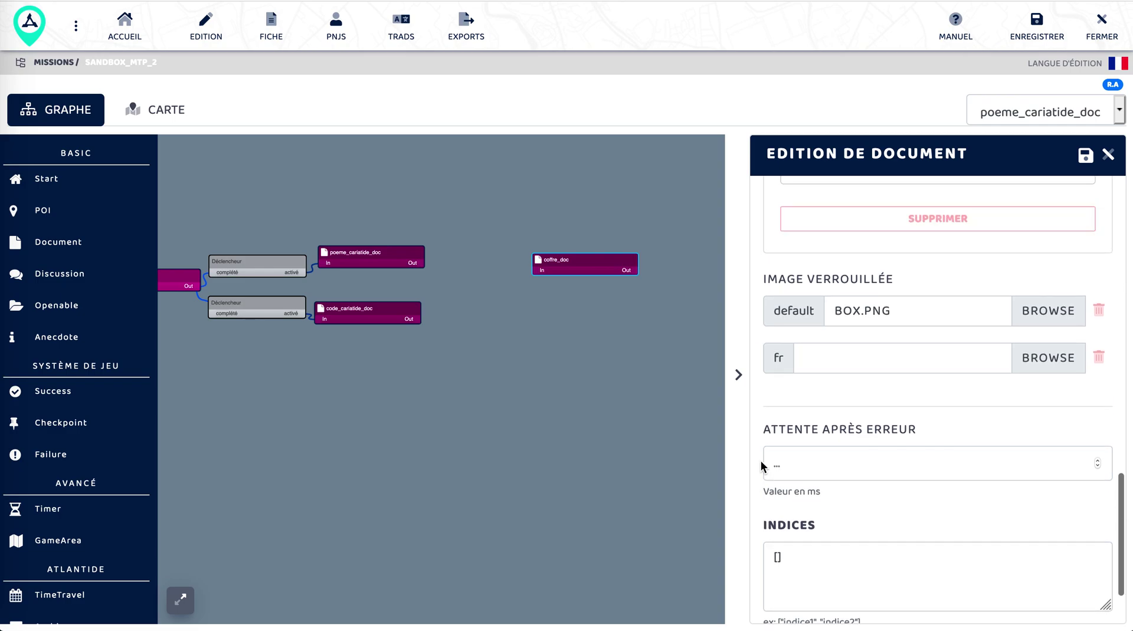
scroll(760, 462, up, 8)
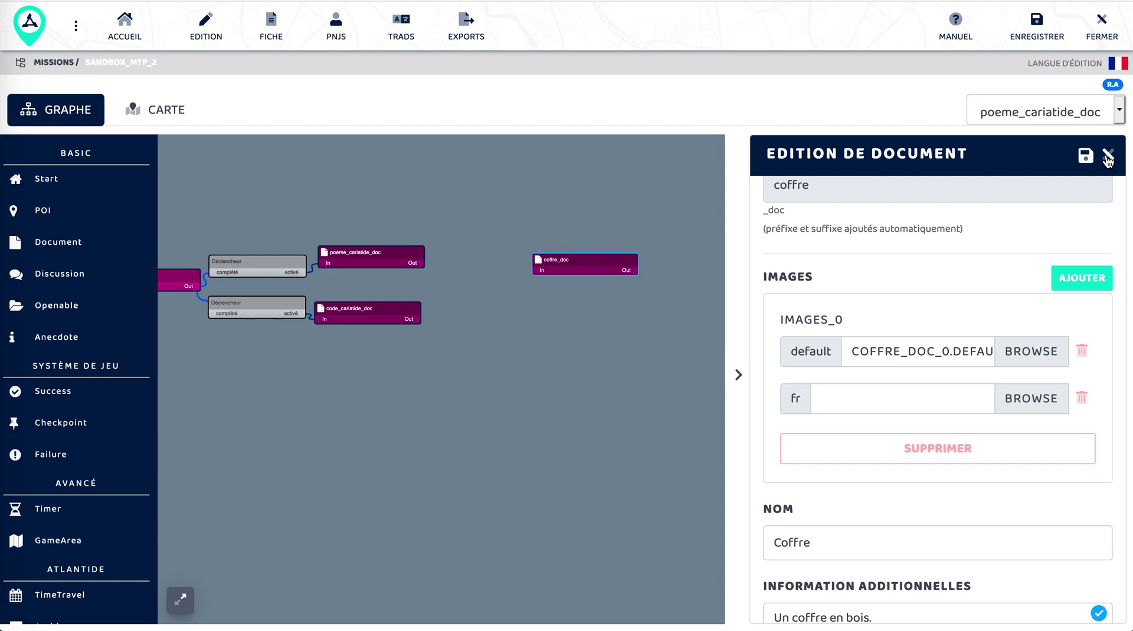
scroll(802, 335, up, 2)
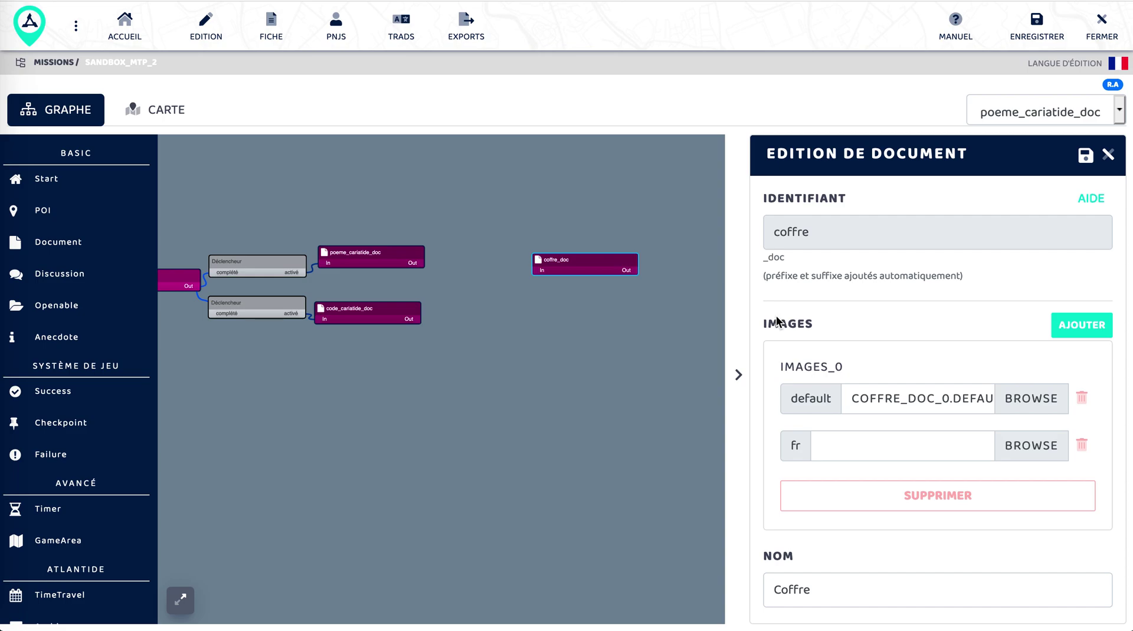
click(1107, 155)
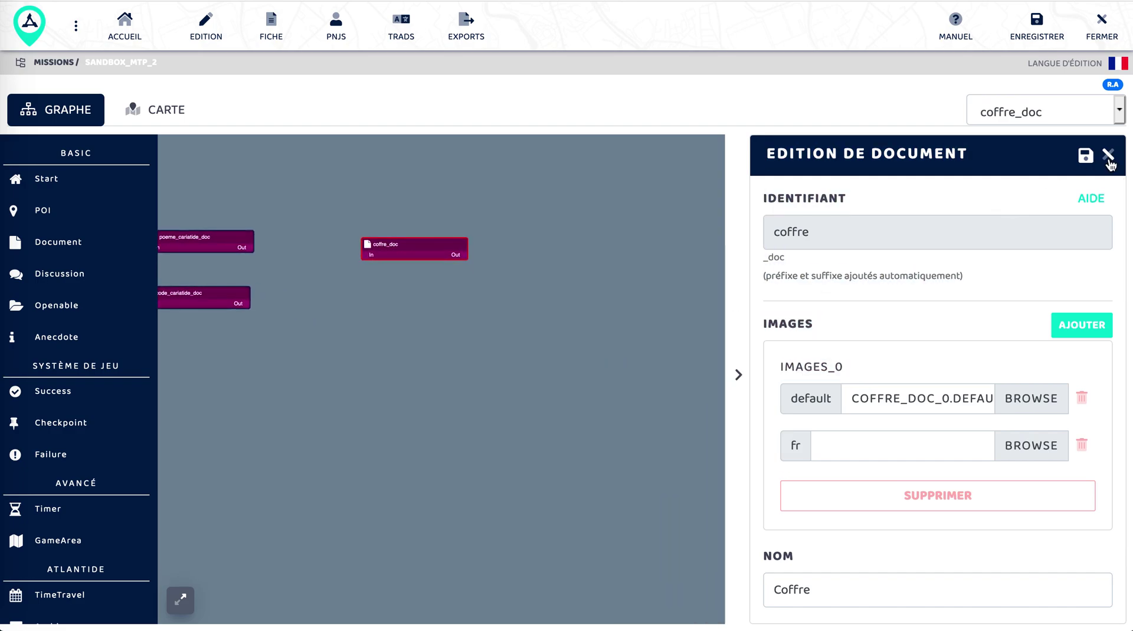
click(1108, 157)
Step: Add an Anecdote node beyond coffre_doc in the graph, with the identifier carriatide, and save it
drag(52, 338, 560, 213)
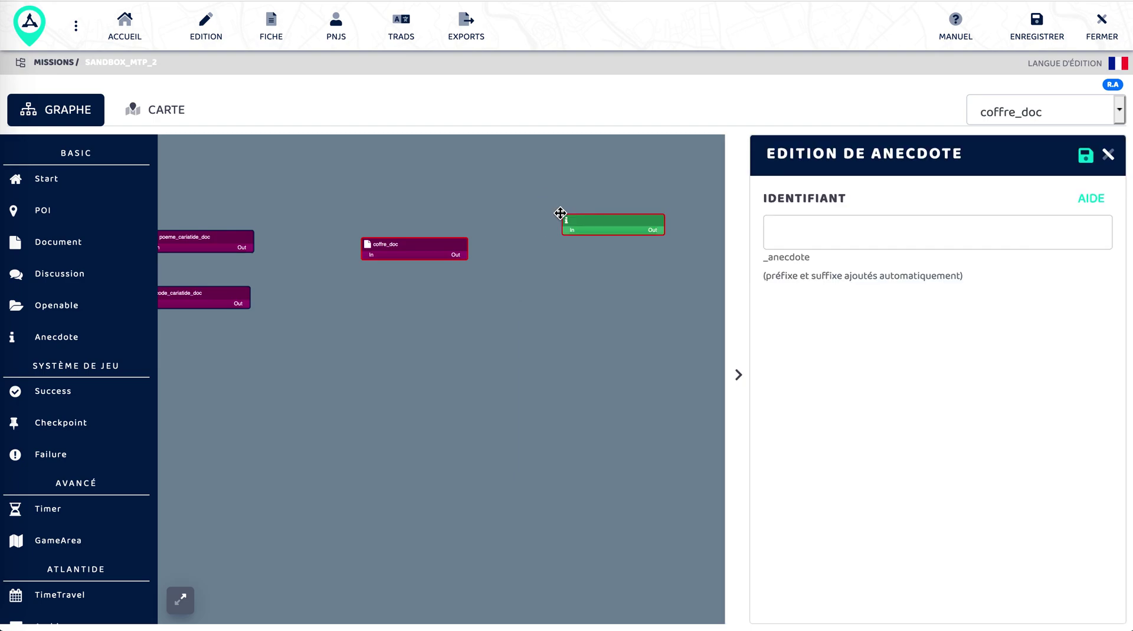
click(820, 226)
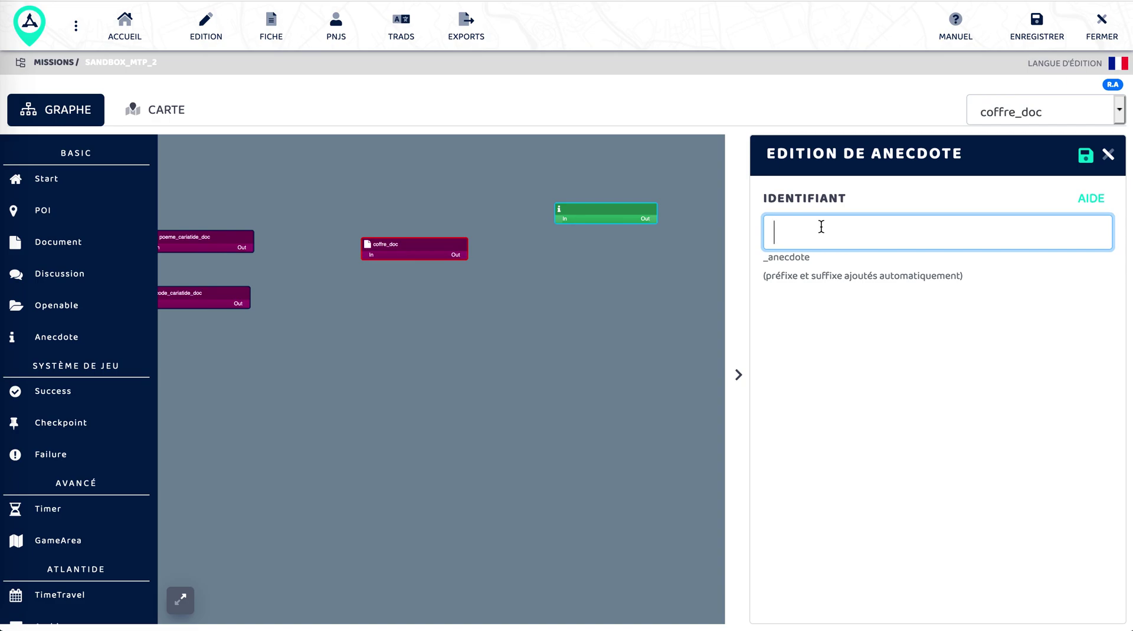
text(carritaide)
key(BackSpace)
key(BackSpace)
key(BackSpace)
key(BackSpace)
key(BackSpace)
text(atide)
click(1085, 155)
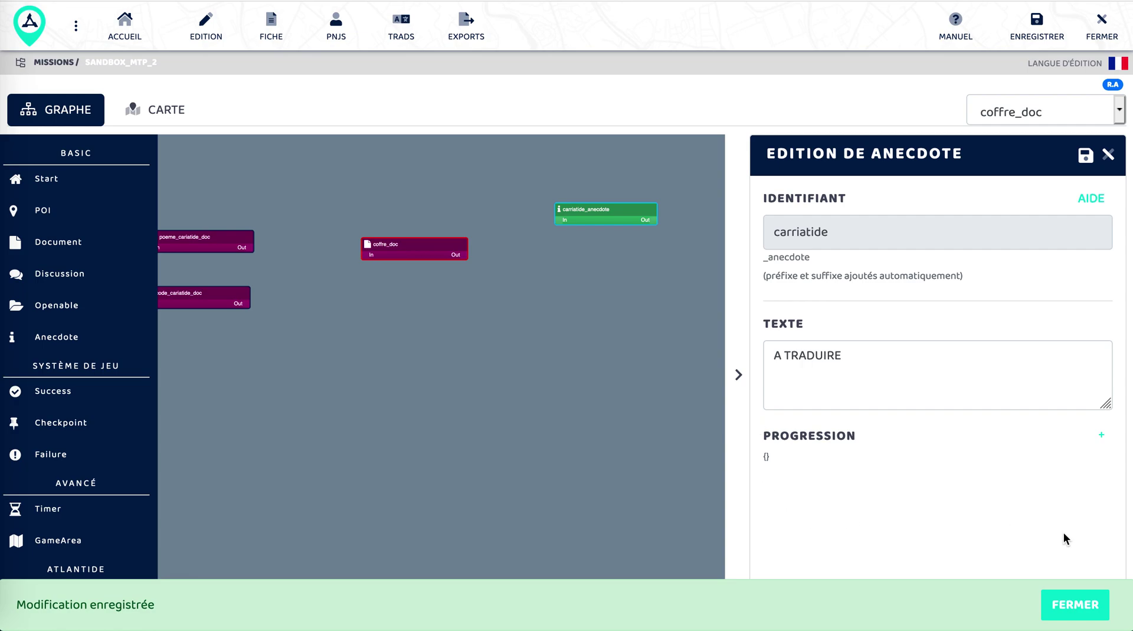
click(1075, 605)
Step: Replace the anecdote's text with "Magnifiques statues de 1885 !" and save it
click(892, 380)
key(ctrl+a)
key(BackSpace)
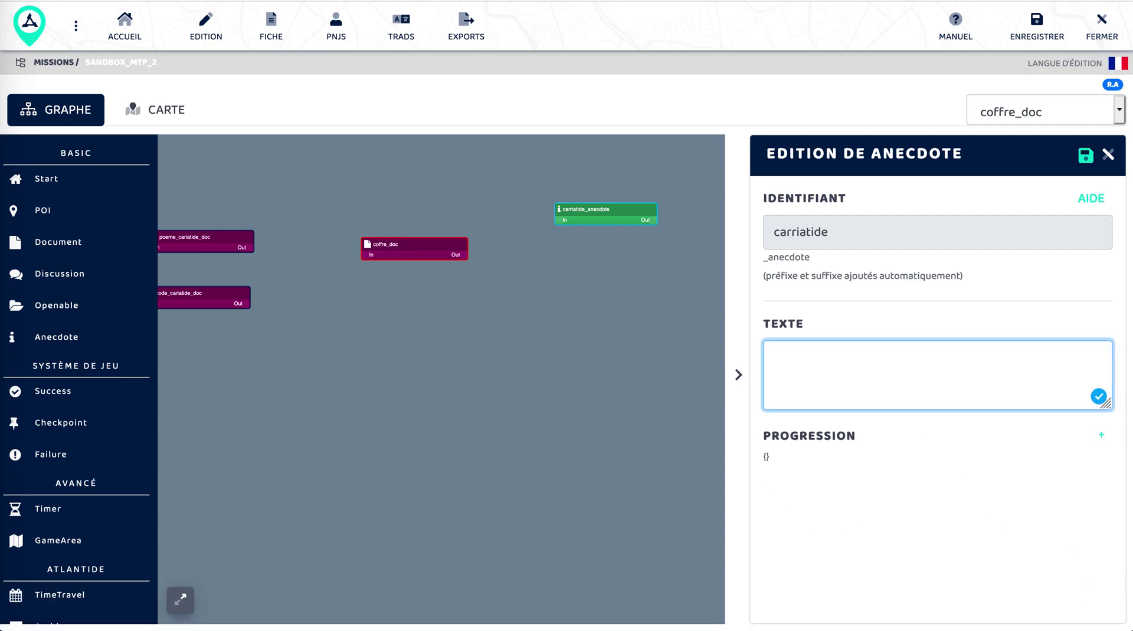
text(Magnifiques statues)
click(839, 356)
text(s des)
key(BackSpace)
text(1885 !)
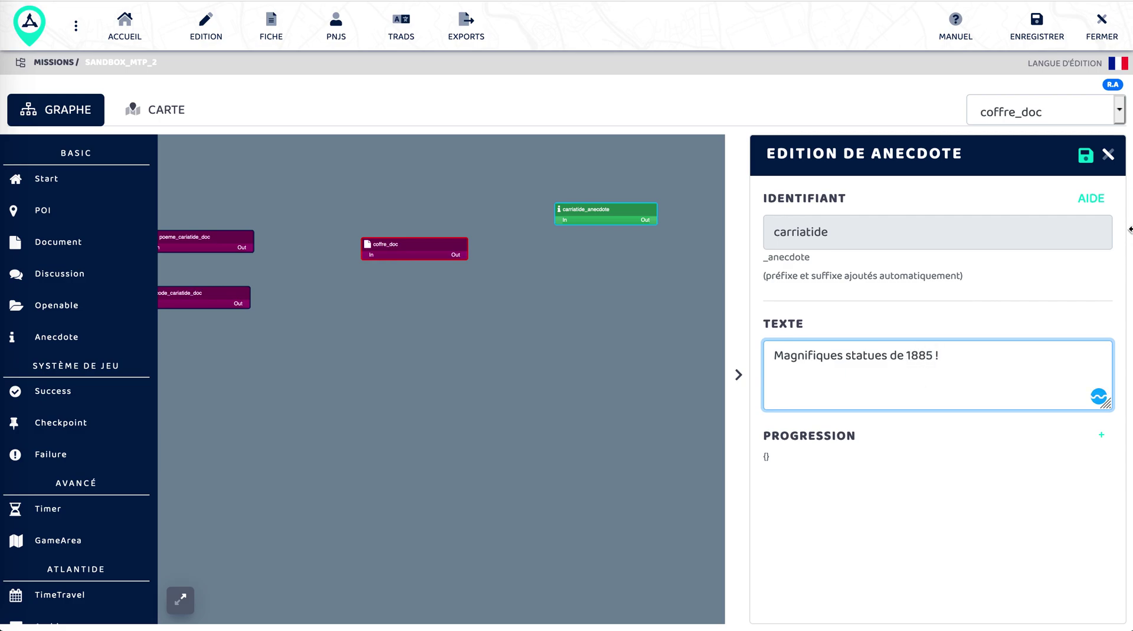
click(1085, 157)
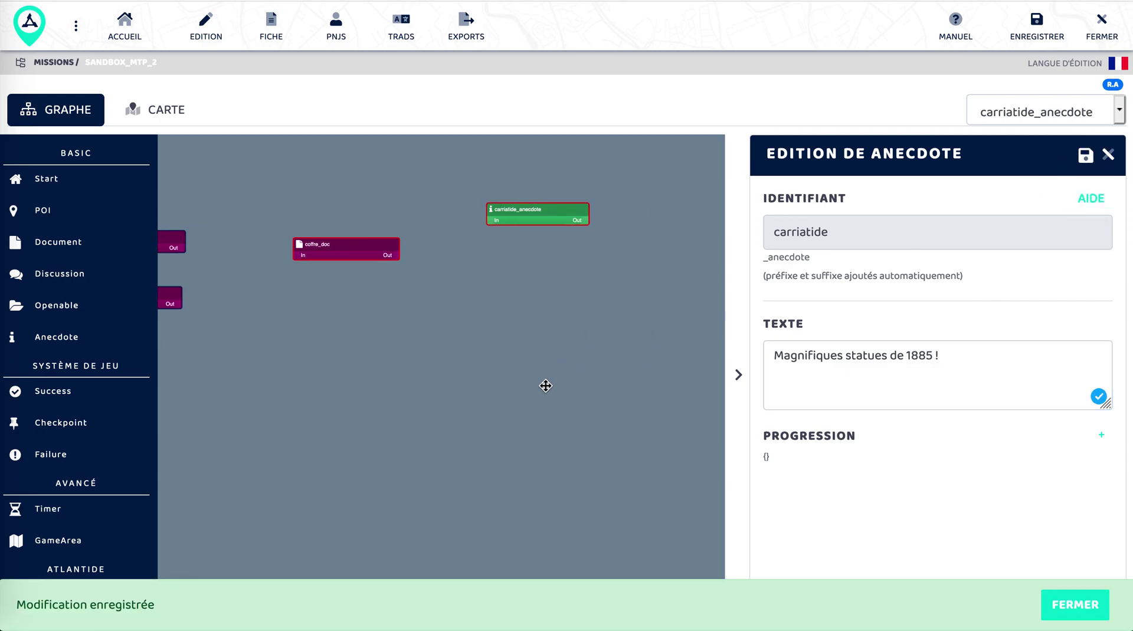
click(1074, 613)
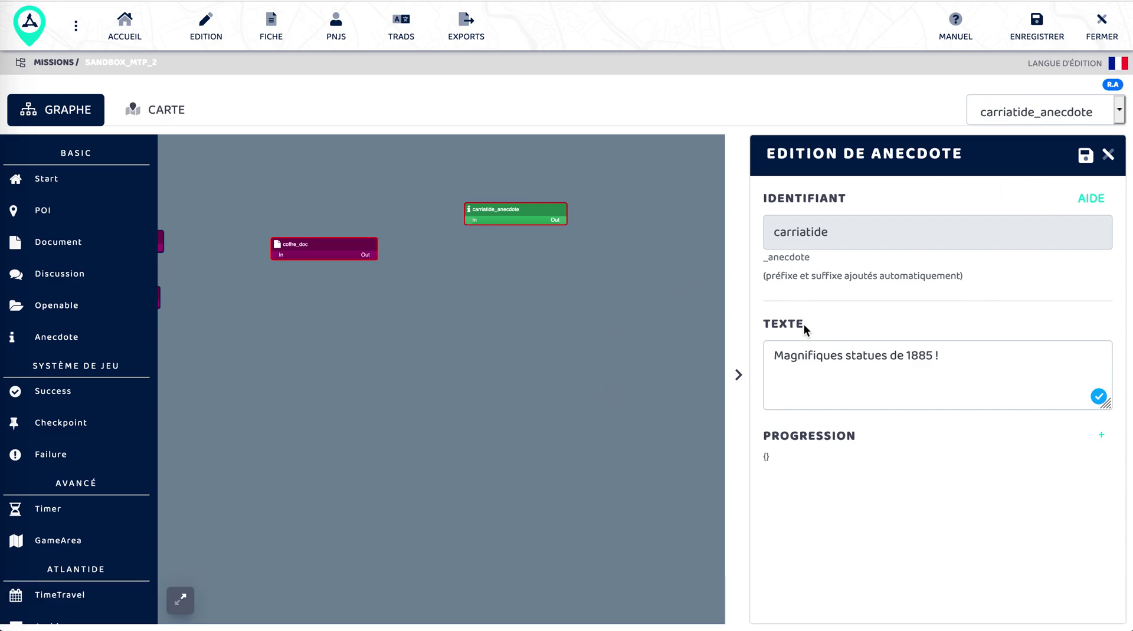
Step: Reposition the coffre_doc and carriatide_anecdote nodes slightly and link the chest's output to the anecdote through a trigger
click(738, 376)
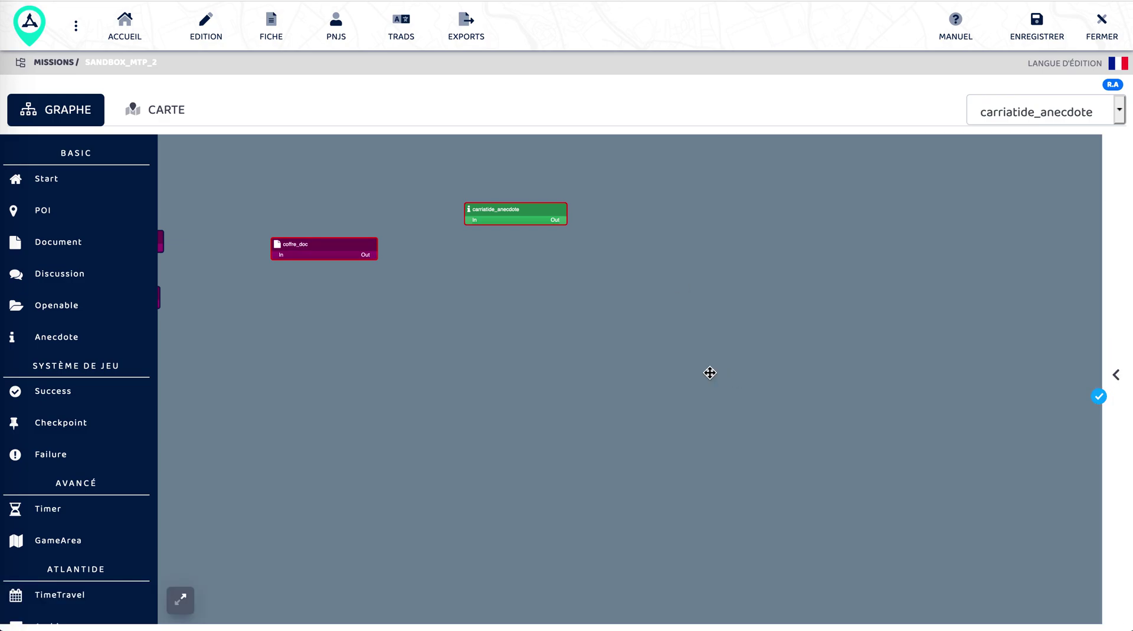
drag(327, 251, 296, 235)
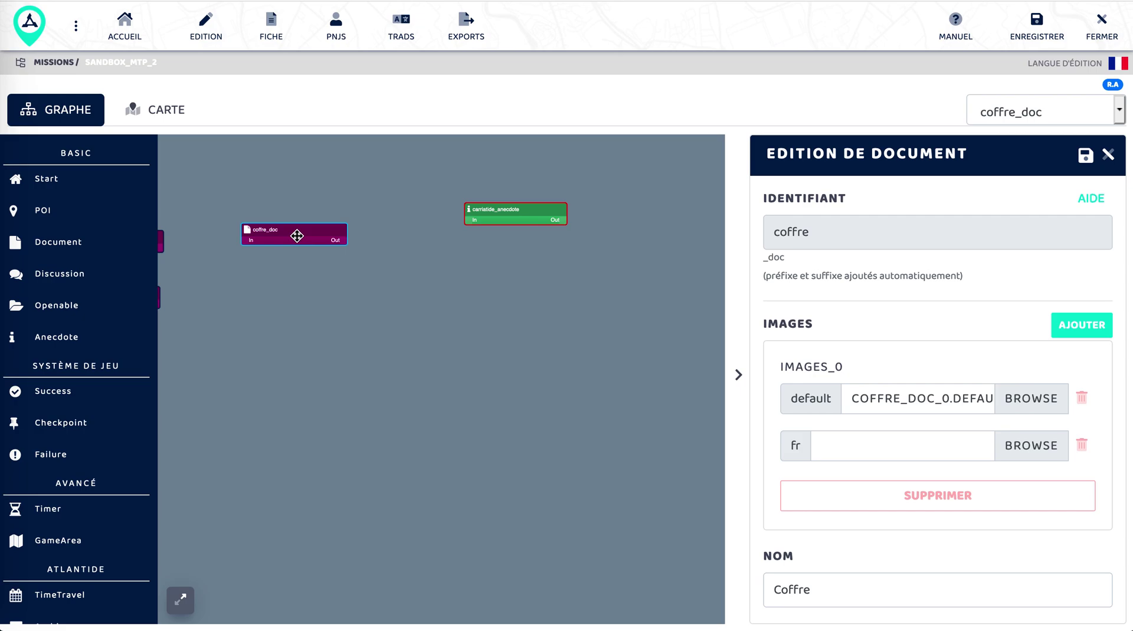
click(1109, 155)
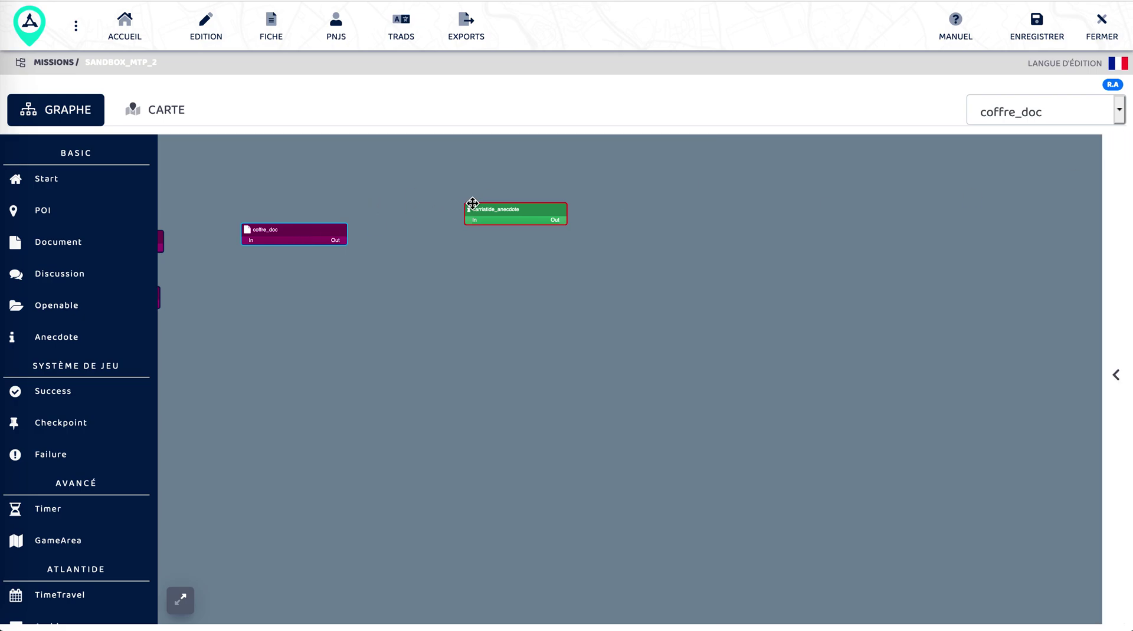
drag(470, 208, 477, 193)
drag(338, 240, 417, 198)
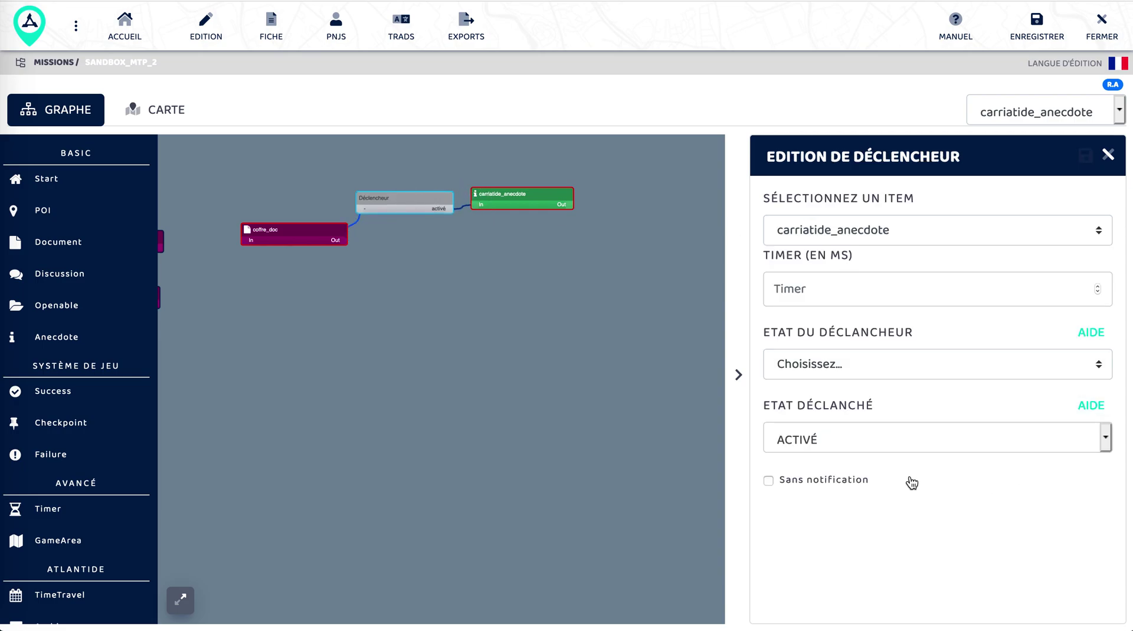
Step: Keep the trigger's Etat déclanché at ACTIVÉ and set its Etat du déclancheur to COMPLÉTÉ
click(900, 447)
click(867, 440)
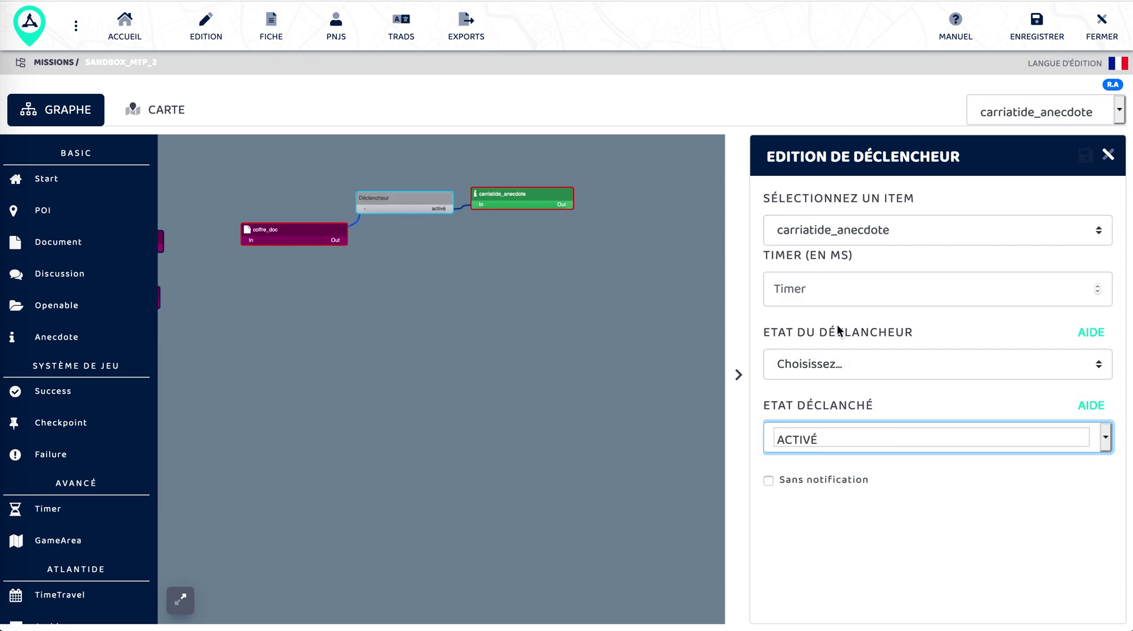
click(872, 372)
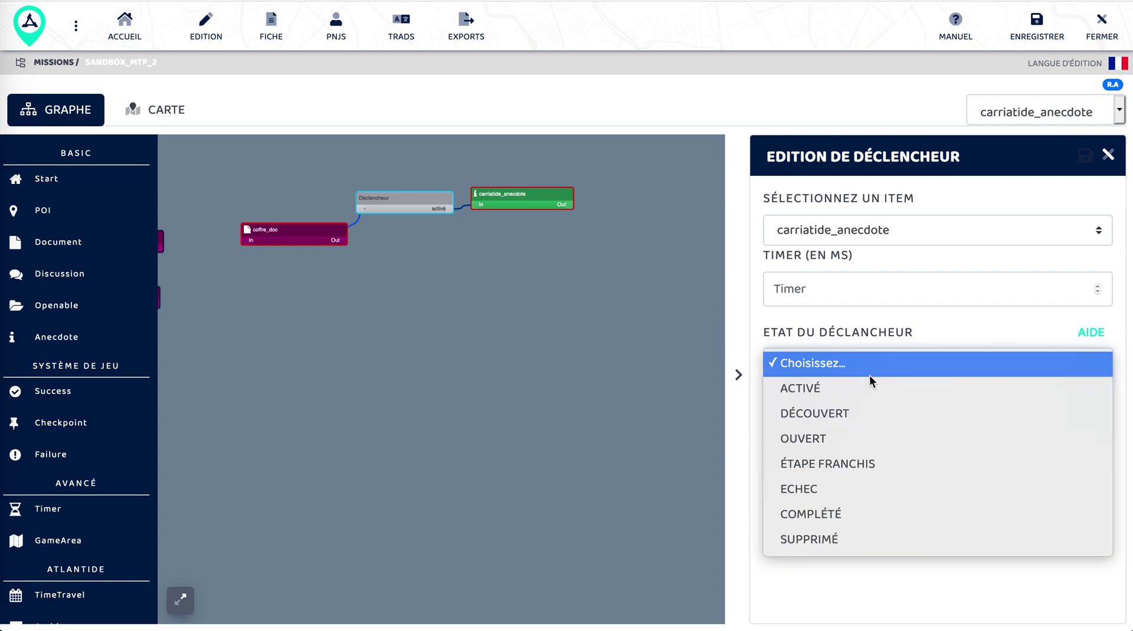
click(838, 516)
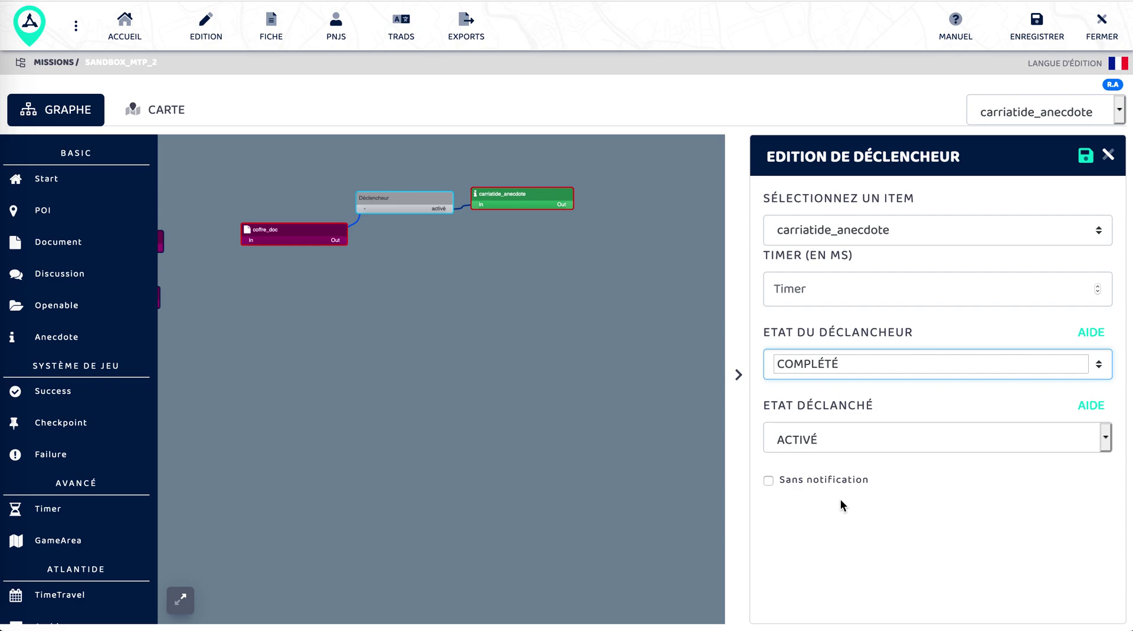
Step: Change the trigger's Etat du déclancheur to ÉTAPE FRANCHIS and activate its empty Valeur du déclancheur field
click(881, 370)
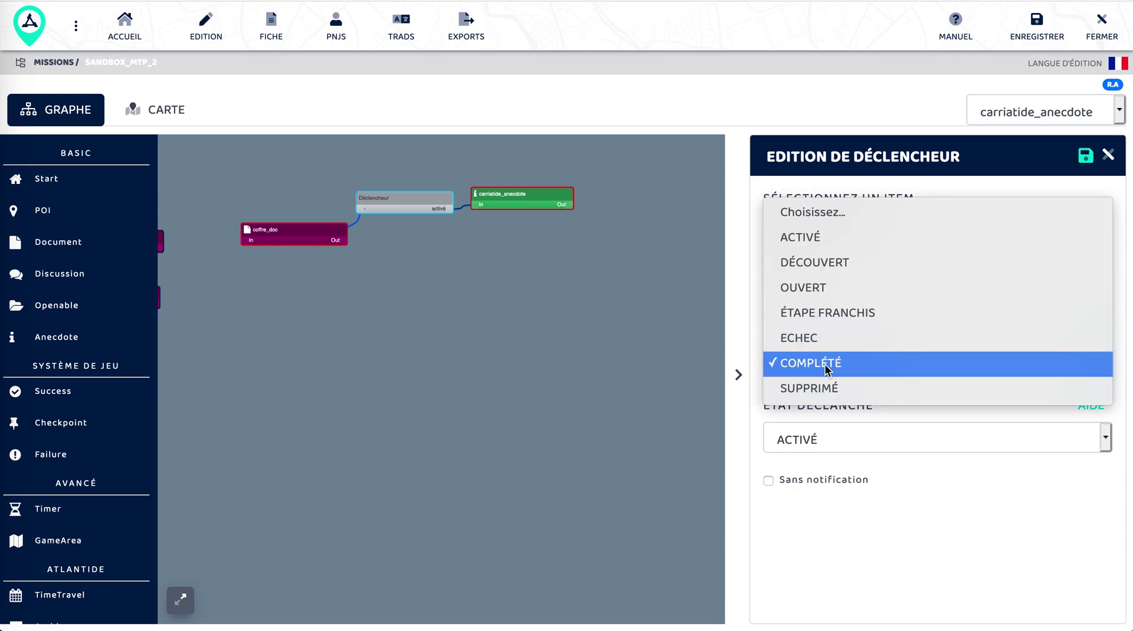
click(823, 315)
click(809, 394)
click(782, 439)
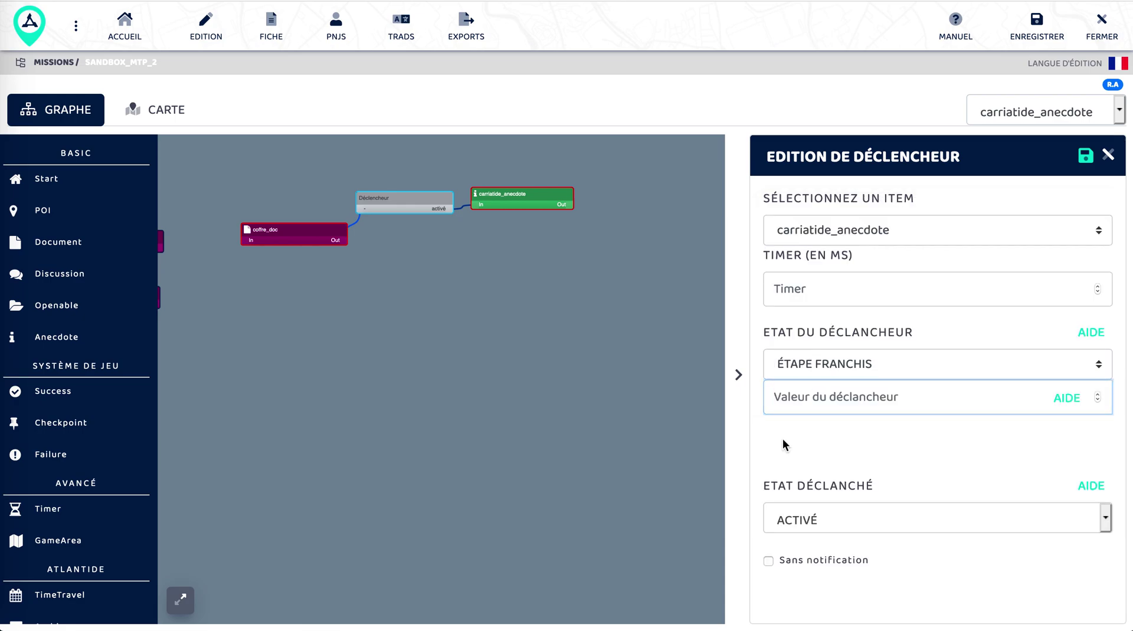
click(808, 399)
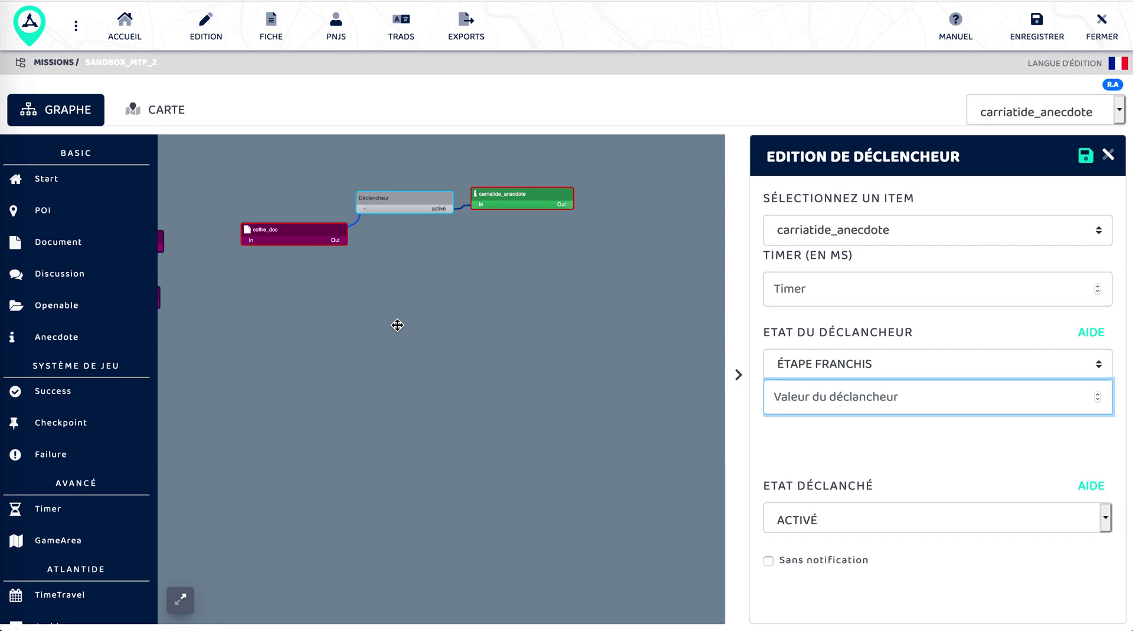
Step: Move the coffre_doc node slightly away from its trigger, set the trigger's Etat du déclancheur to COMPLÉTÉ, and save it
drag(289, 238, 263, 223)
click(994, 620)
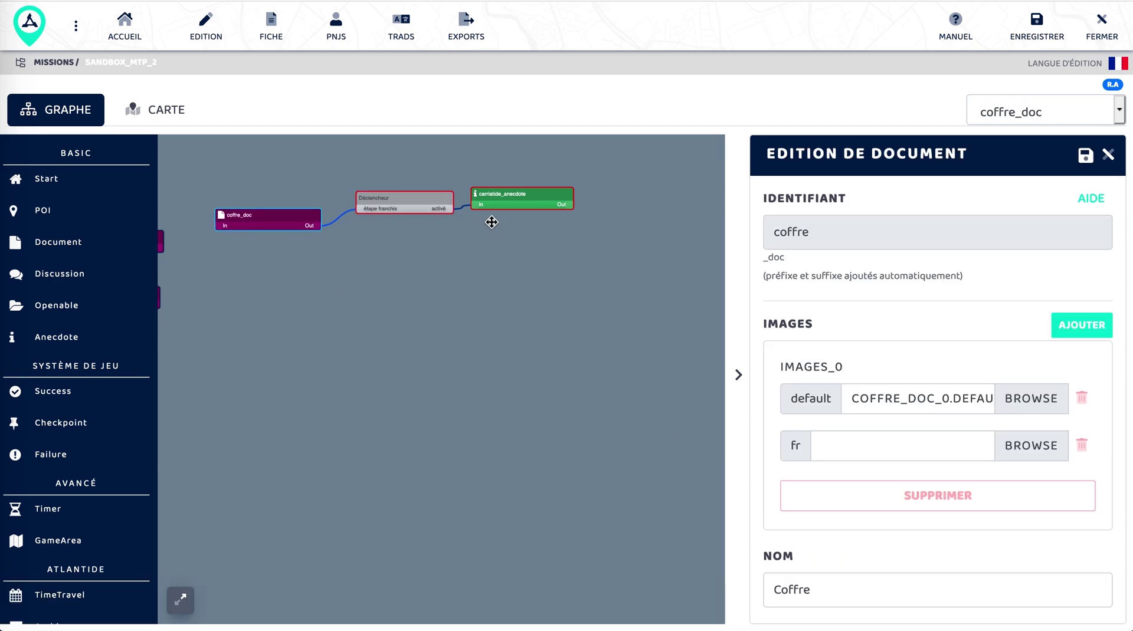
click(405, 200)
click(868, 364)
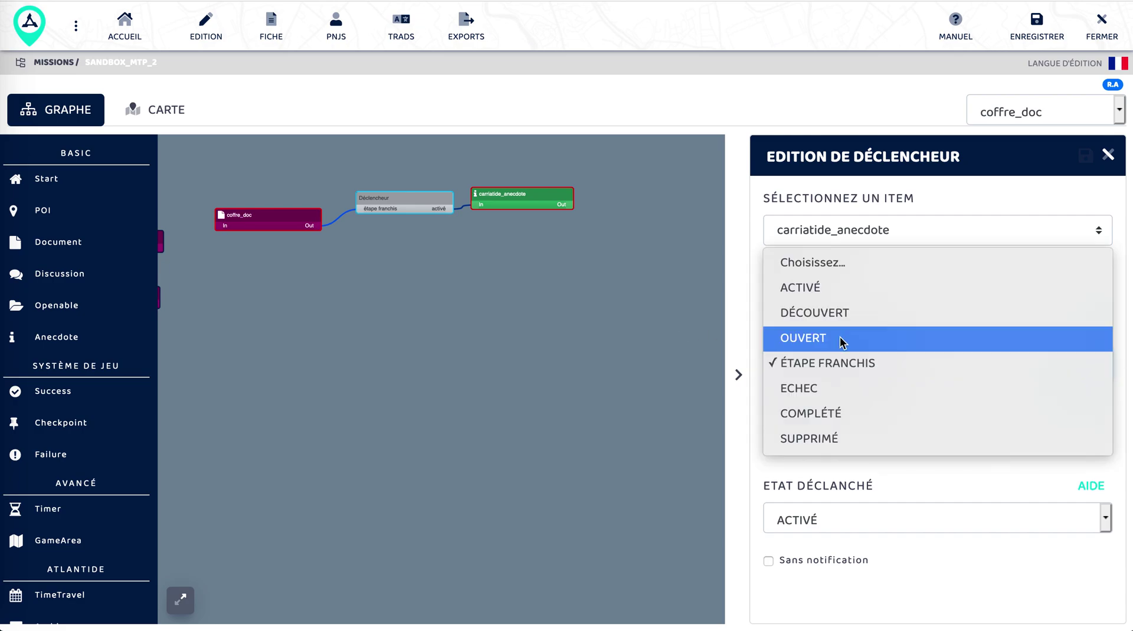
click(827, 416)
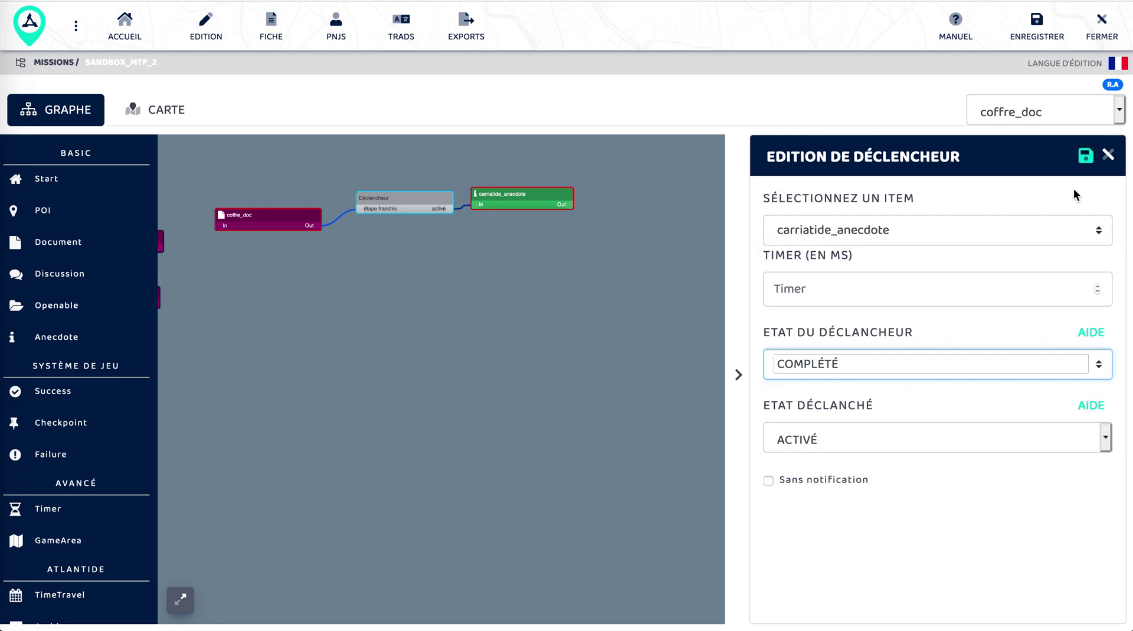
click(1087, 161)
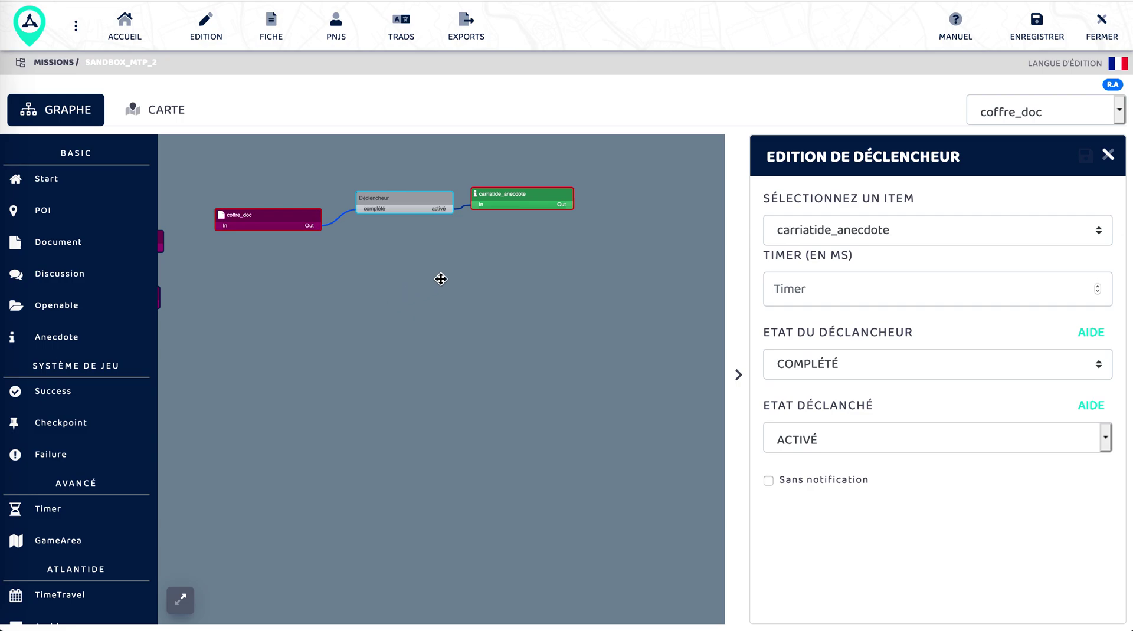
Step: Arrange the coffre_doc and carriatide_anecdote nodes side by side beneath their trigger and close the anecdote editor
drag(508, 201, 534, 201)
click(496, 343)
drag(388, 342, 484, 346)
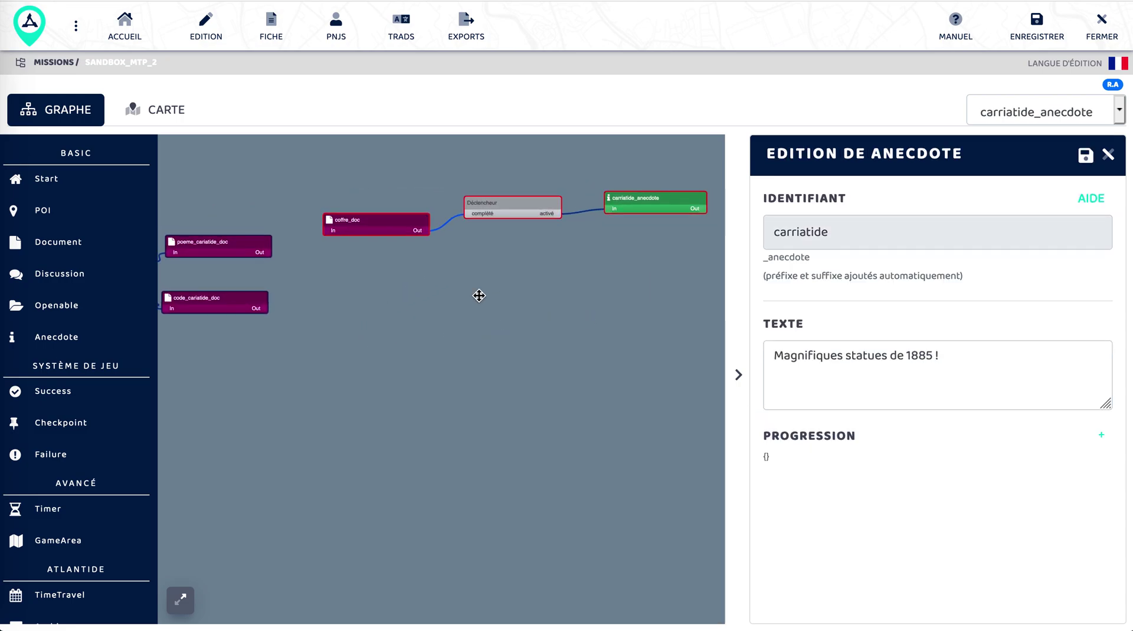
drag(383, 224, 477, 266)
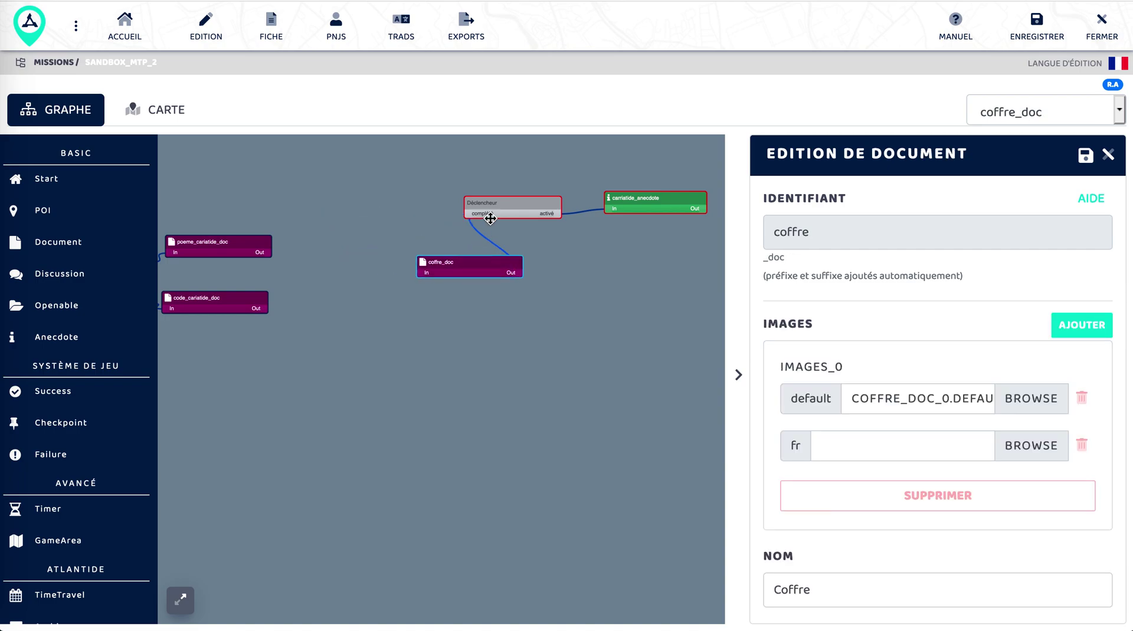
drag(502, 199, 534, 216)
drag(649, 204, 610, 265)
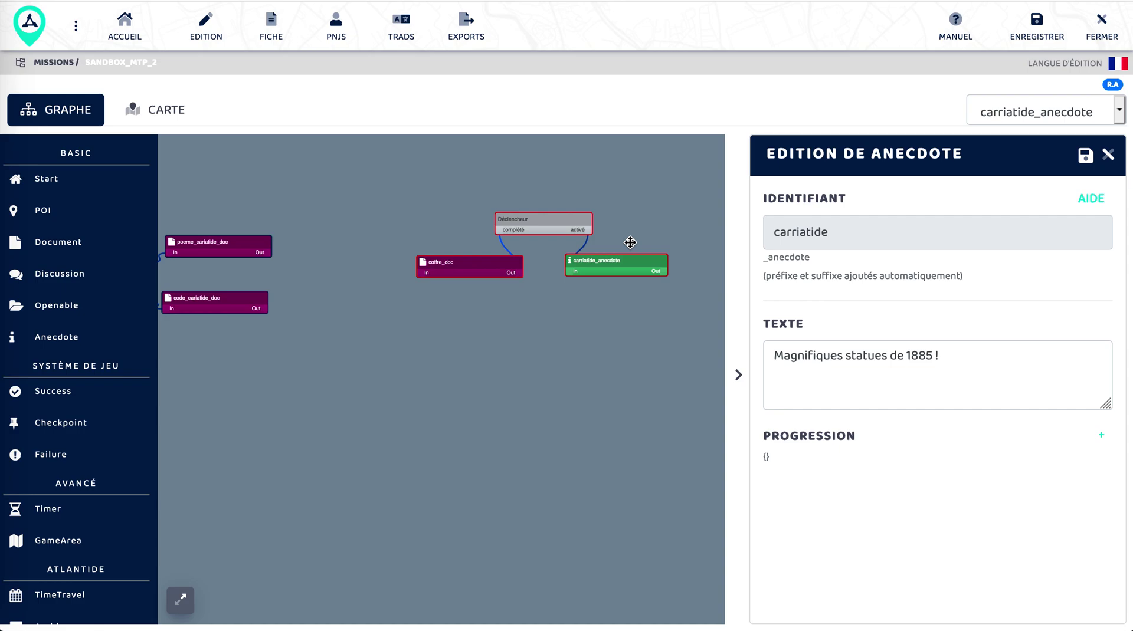
click(1108, 160)
drag(602, 389, 670, 390)
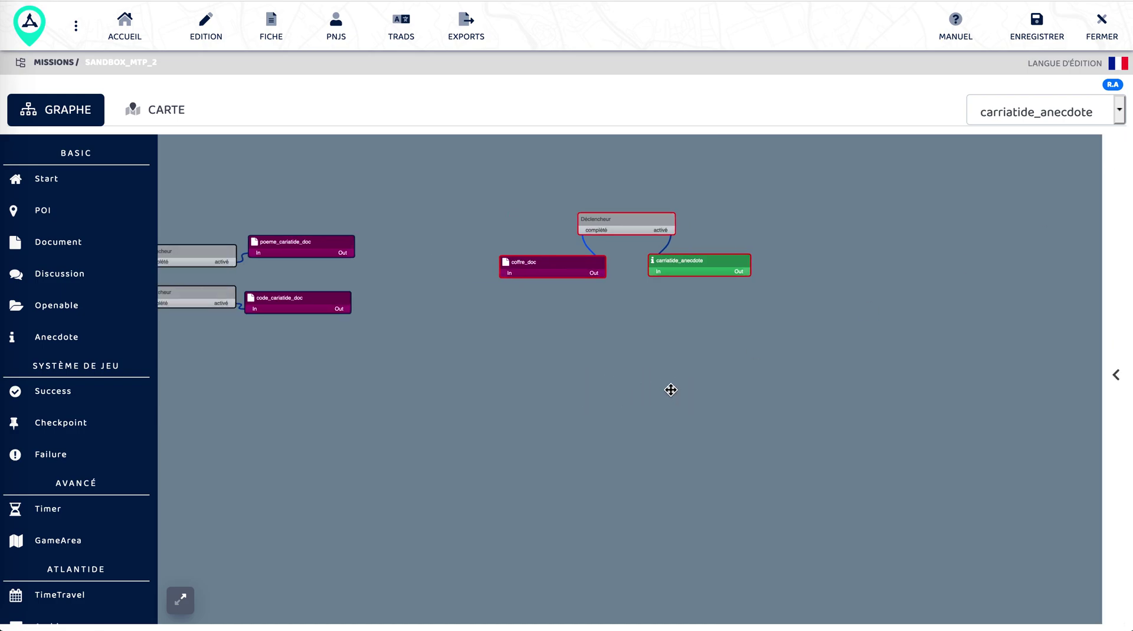